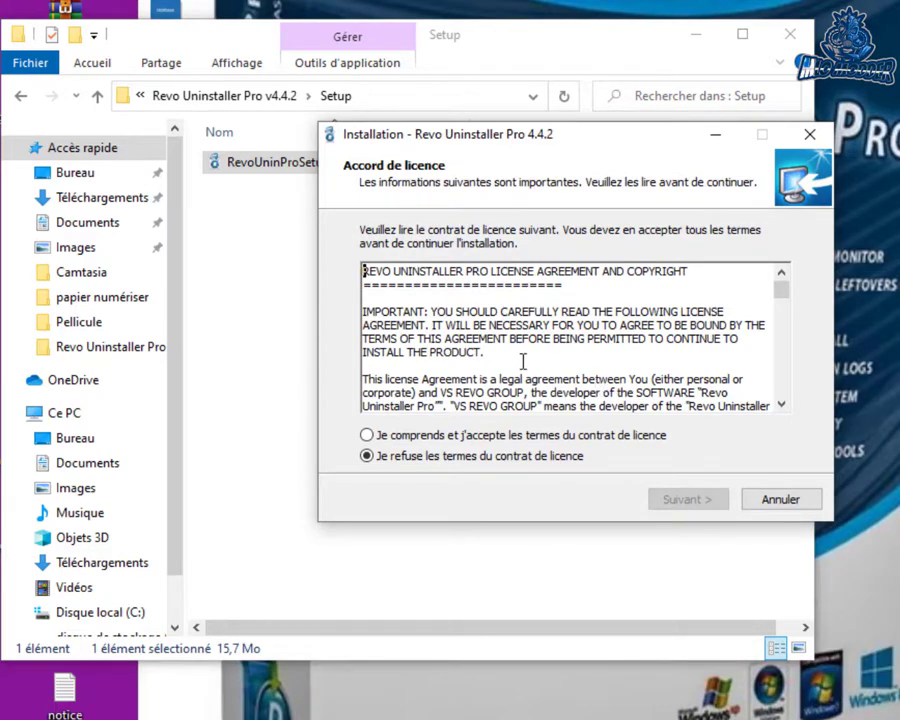
Accept the Revo Uninstaller Pro licence agreement and keep the proposed destination folder
{"action": "left_click", "coordinate": [367, 435]}
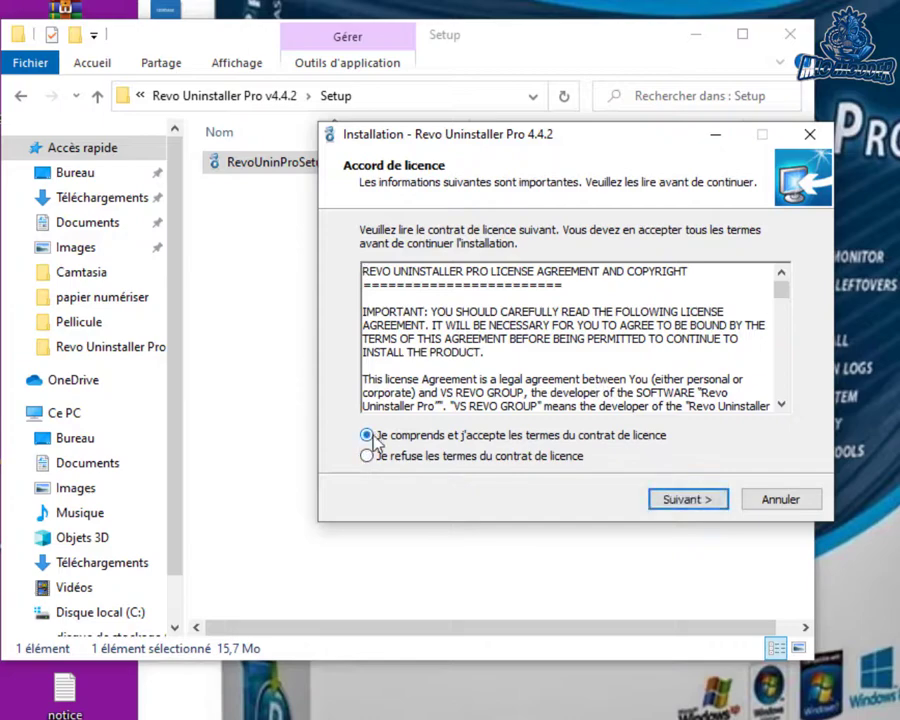
{"action": "left_click", "coordinate": [680, 500]}
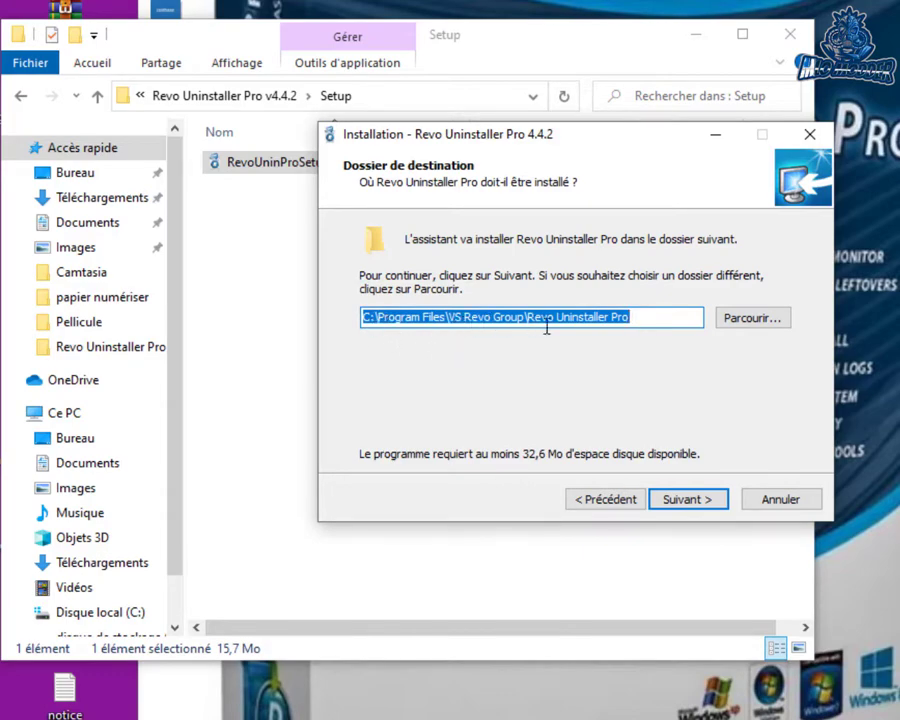
{"action": "left_click", "coordinate": [691, 501]}
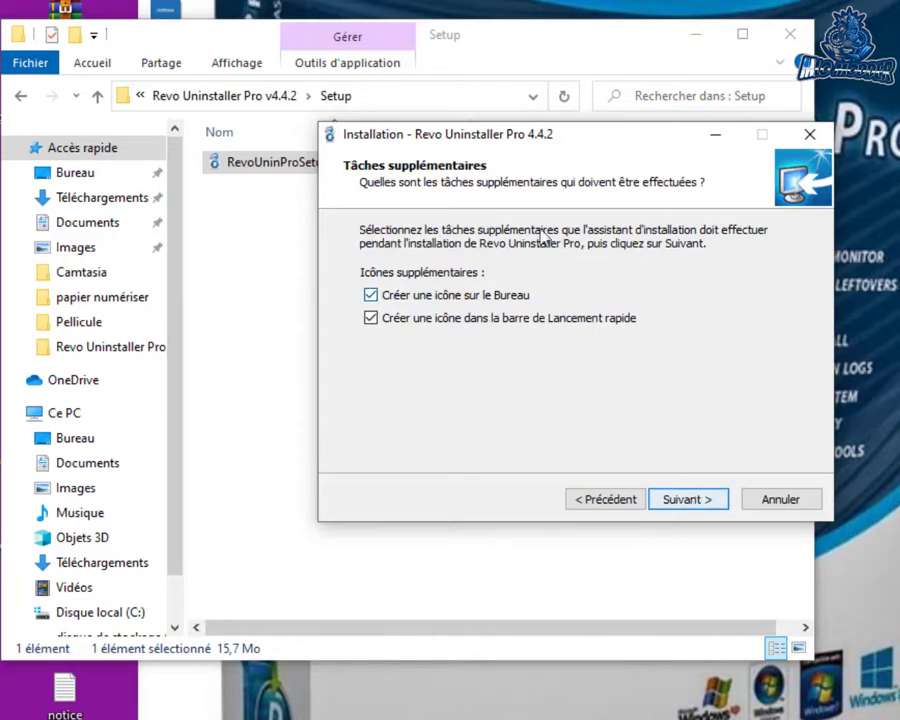
Disable the quick launch icon, install Revo Uninstaller Pro with only a desktop icon, and finish the setup wizard
{"action": "left_click", "coordinate": [371, 319]}
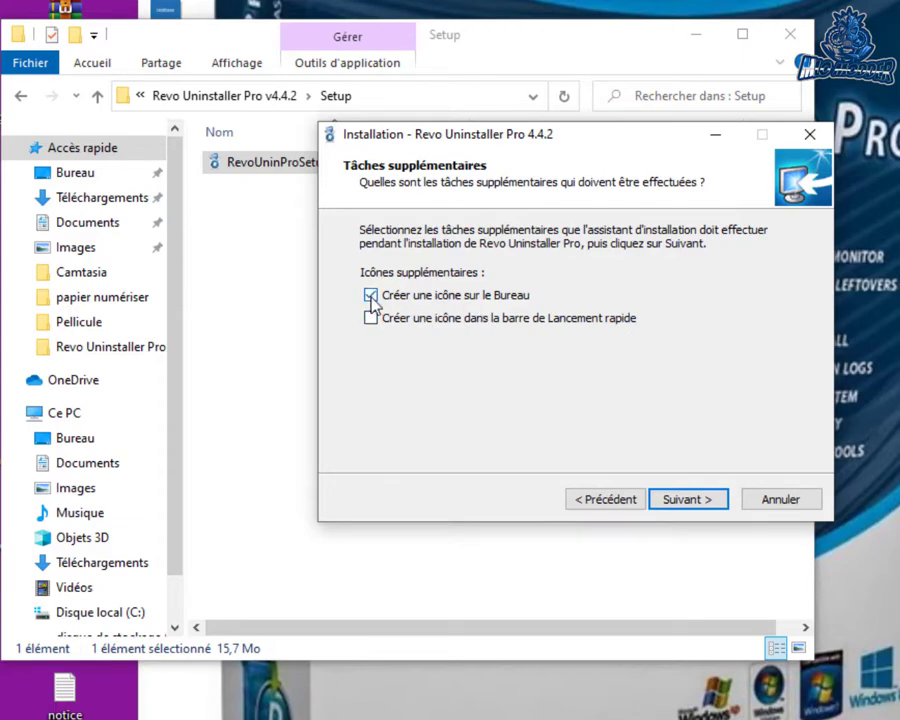
{"action": "left_click", "coordinate": [682, 502]}
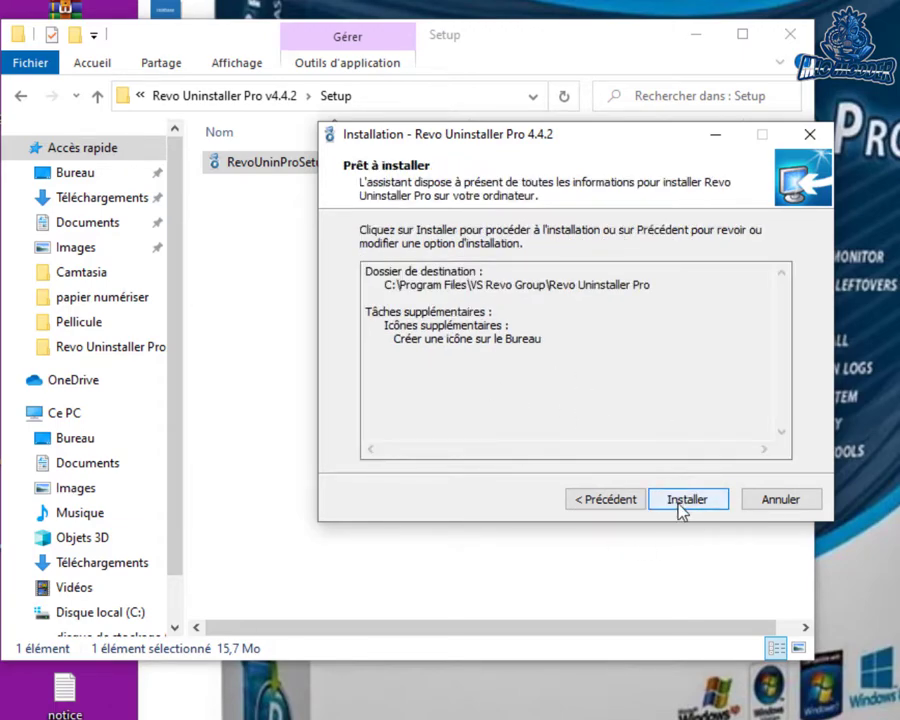
{"action": "left_click", "coordinate": [683, 505]}
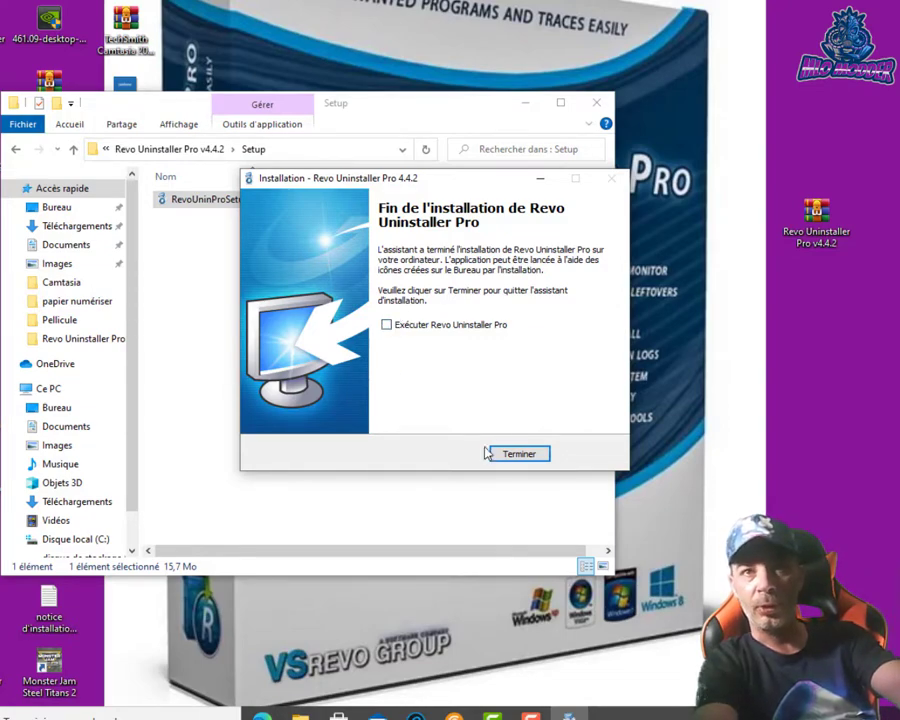
{"action": "left_click", "coordinate": [520, 456]}
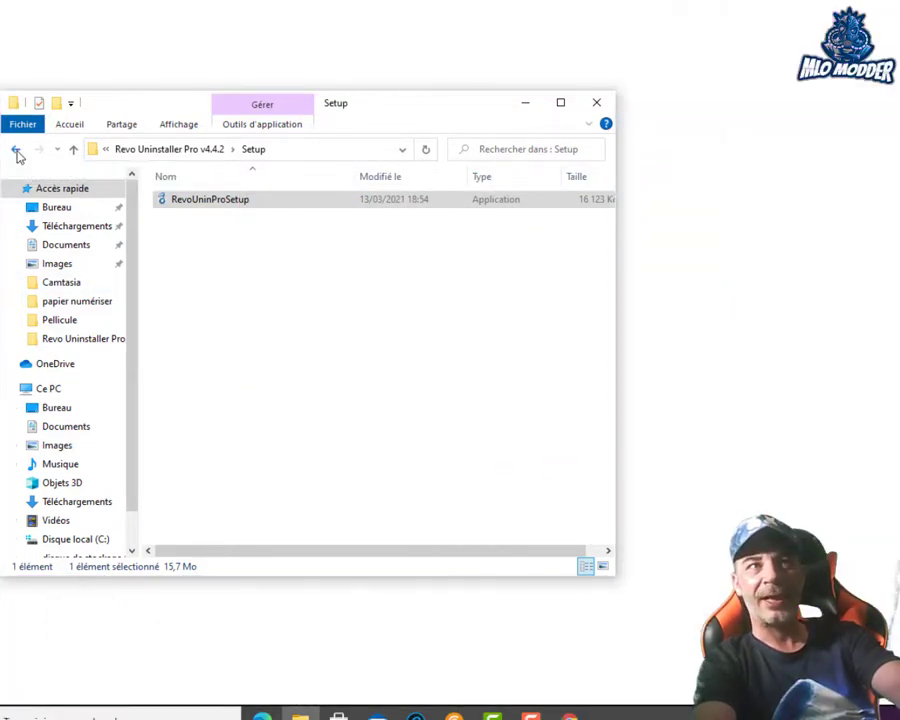
Return to the Revo Uninstaller Pro v4.4.2 folder and copy revouninstallerpro4.lic from its Licence subfolder
{"action": "left_click", "coordinate": [17, 152]}
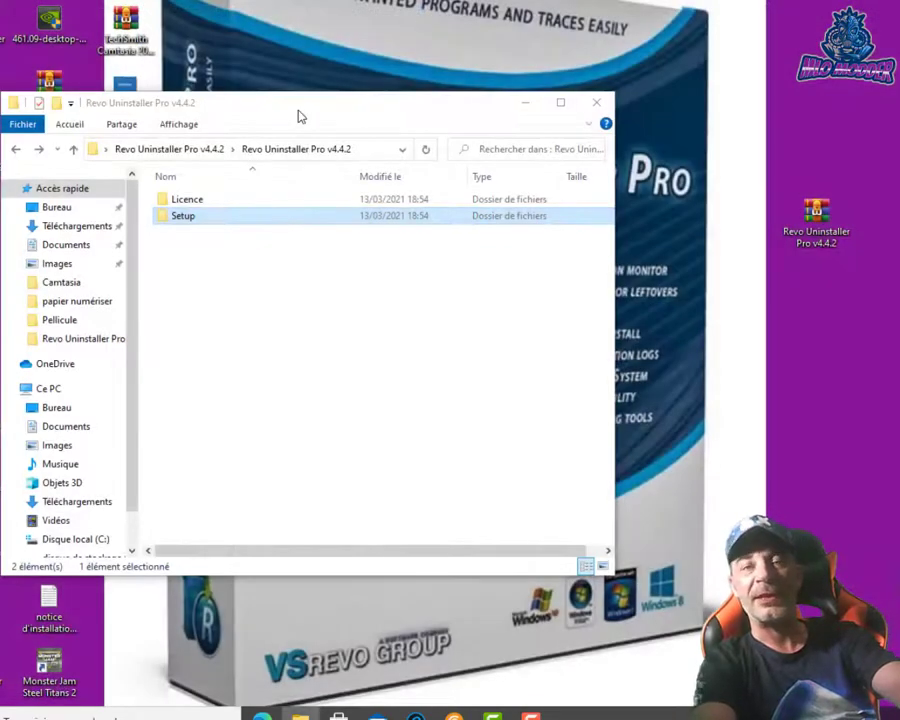
{"action": "left_click_drag", "start_coordinate": [301, 115], "coordinate": [376, 101]}
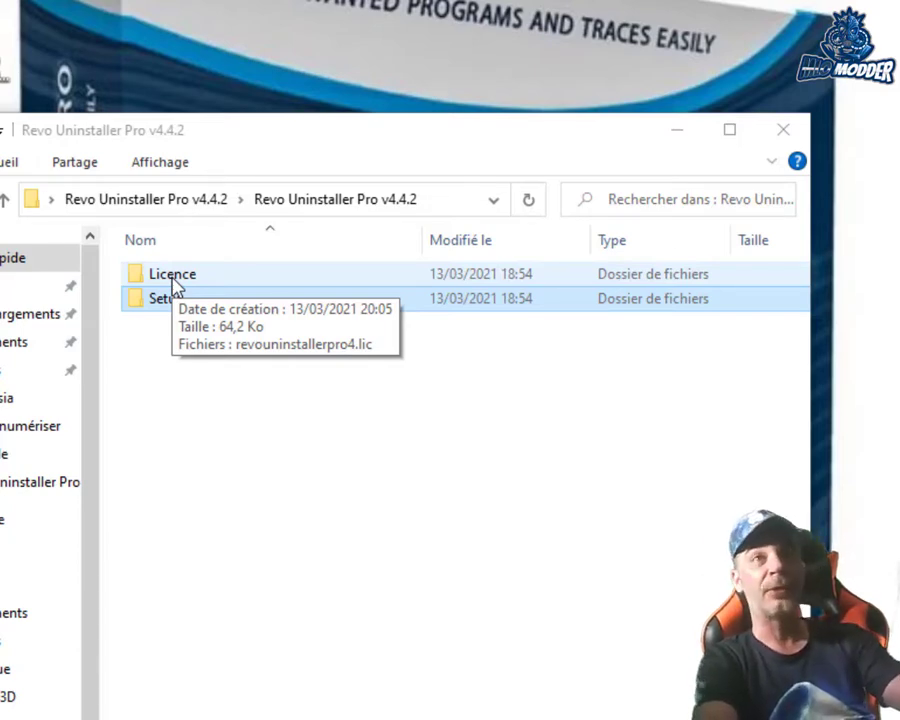
{"action": "double_click", "coordinate": [176, 279]}
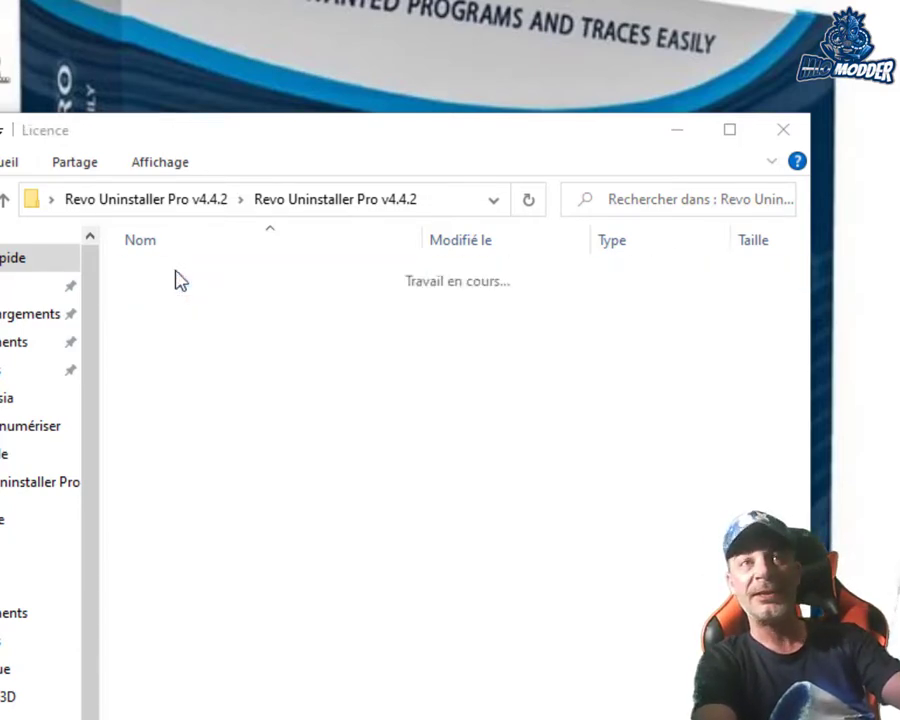
{"action": "right_click", "coordinate": [241, 285]}
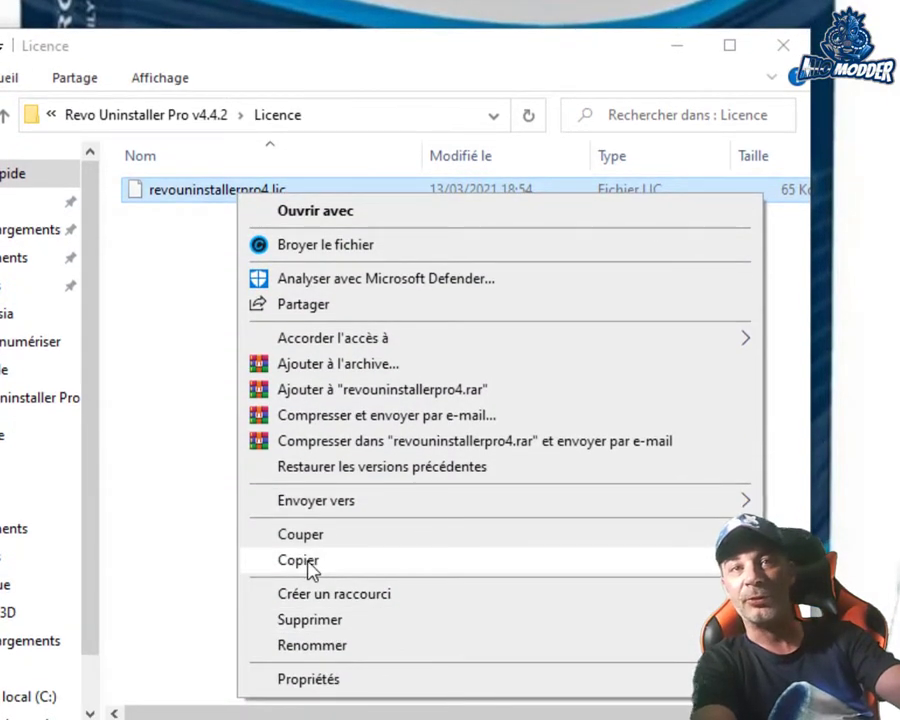
{"action": "left_click", "coordinate": [311, 568]}
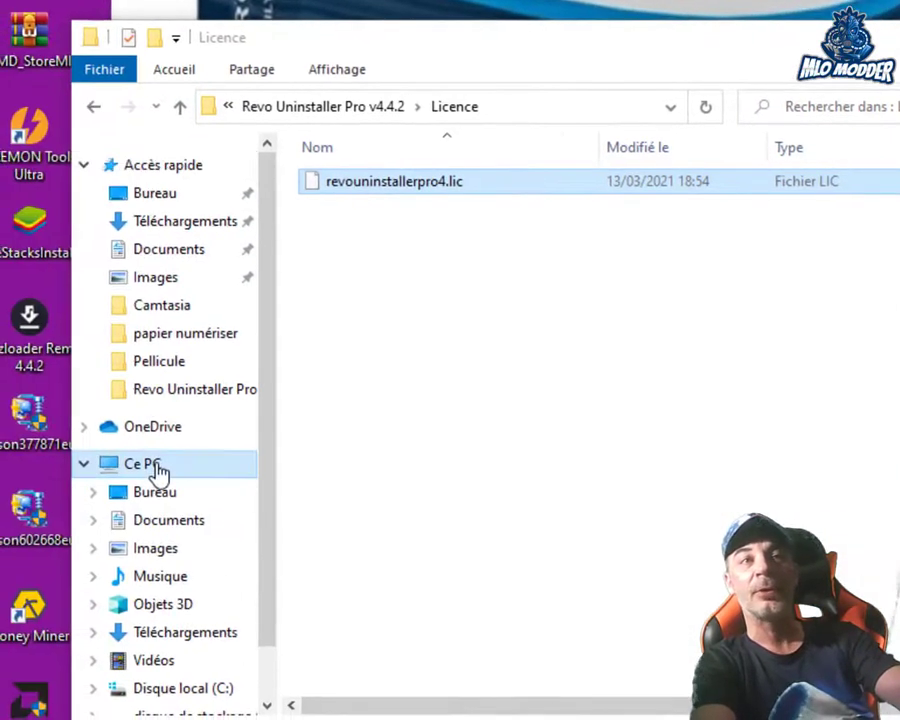
Go to the installation folder Programmes > VS Revo Group > Revo Uninstaller Pro on Disque local (C:)
{"action": "left_click", "coordinate": [157, 466]}
{"action": "left_click", "coordinate": [408, 510]}
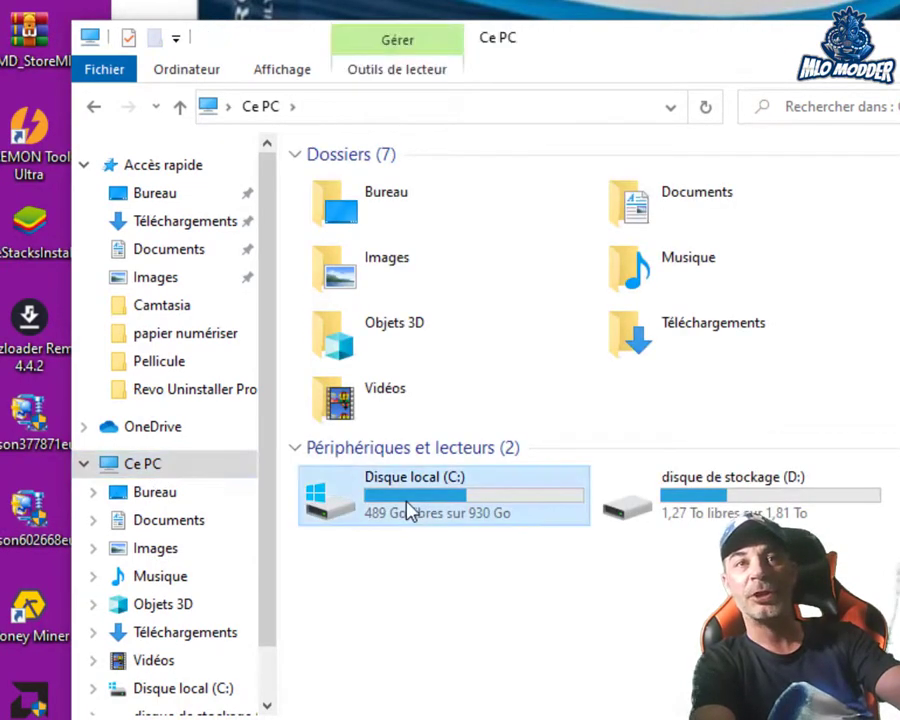
{"action": "double_click", "coordinate": [408, 510]}
{"action": "left_click", "coordinate": [362, 306]}
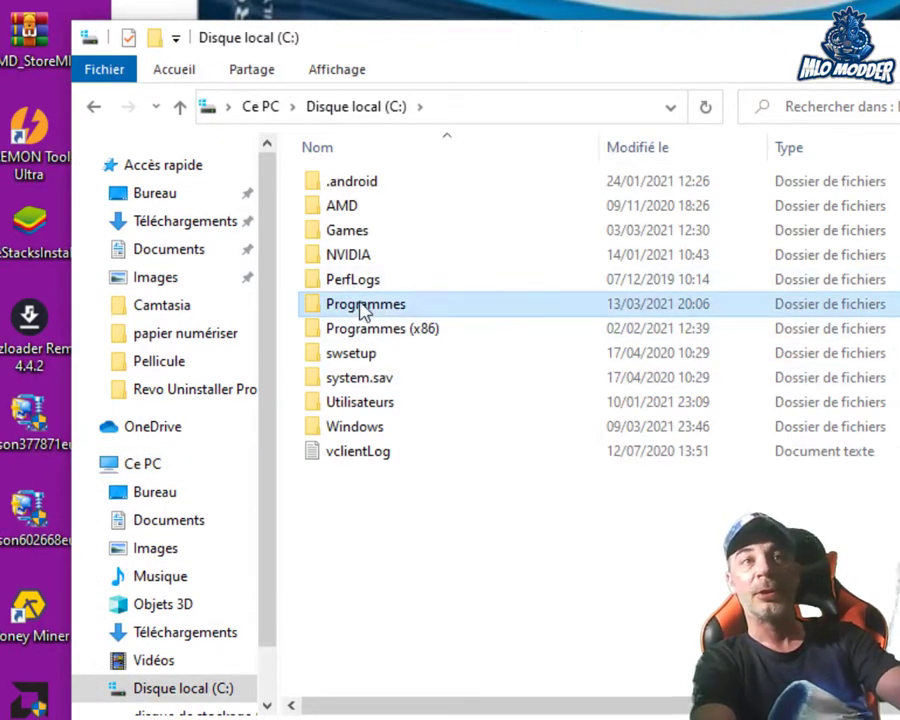
{"action": "double_click", "coordinate": [362, 306]}
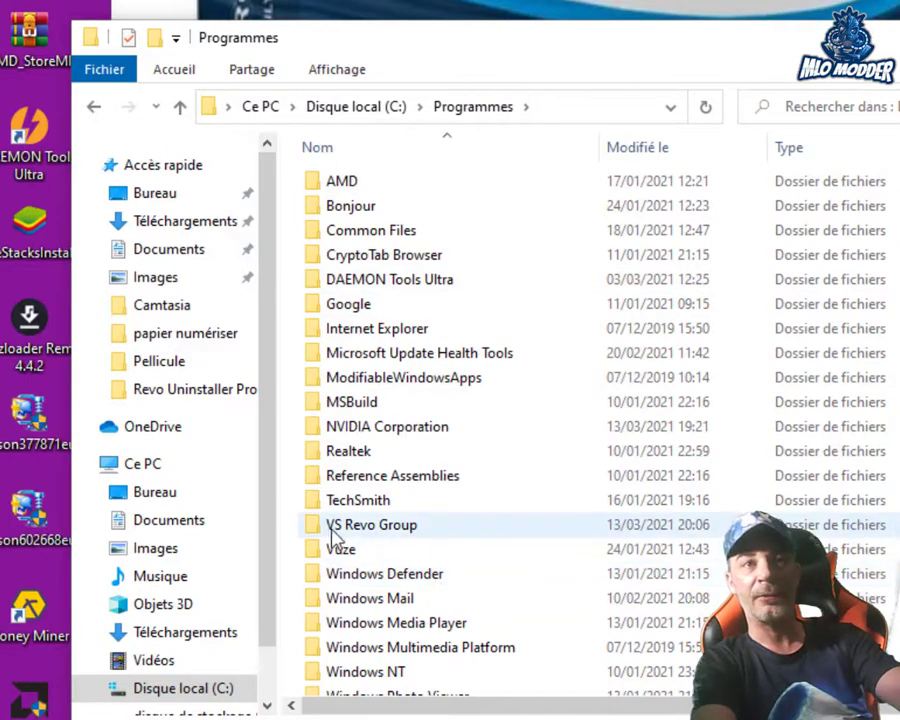
{"action": "double_click", "coordinate": [385, 532]}
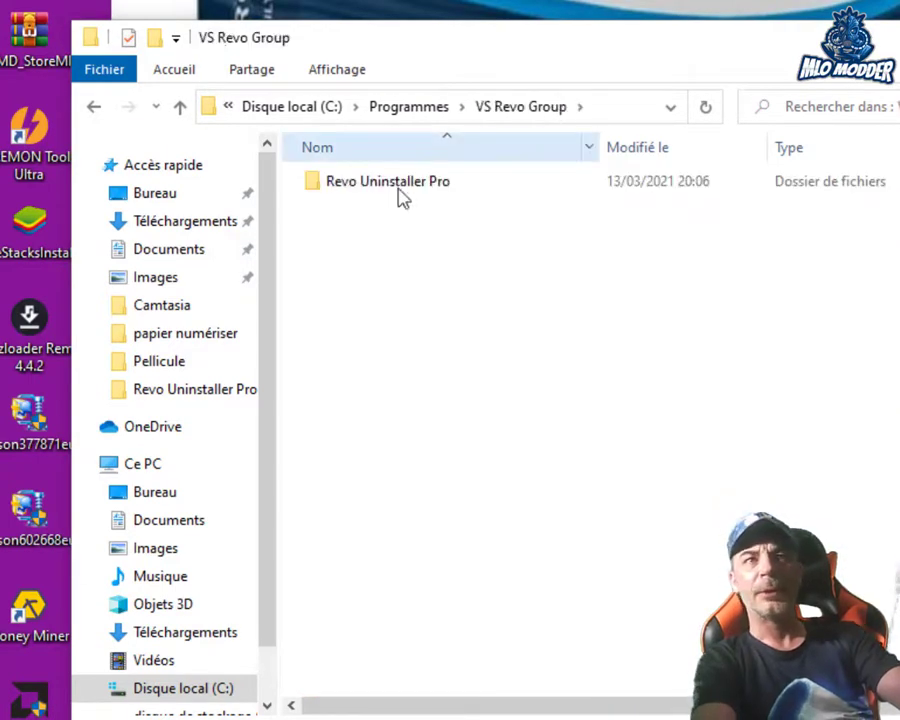
{"action": "double_click", "coordinate": [406, 193]}
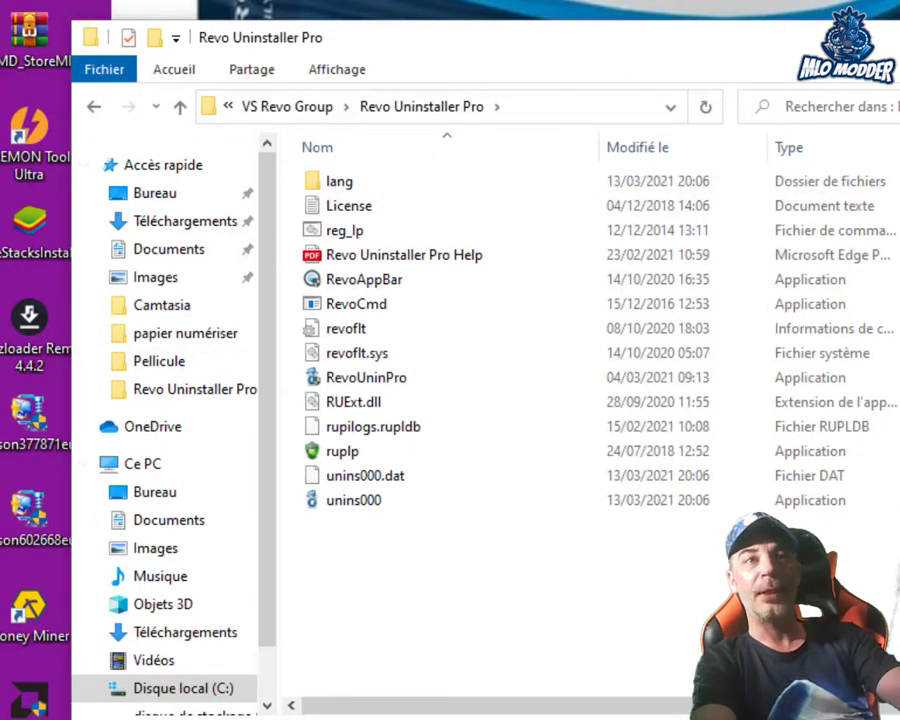
Paste revouninstallerpro4.lic into the Revo Uninstaller Pro installation folder, authorizing the copy to the protected location
{"action": "right_click", "coordinate": [388, 597]}
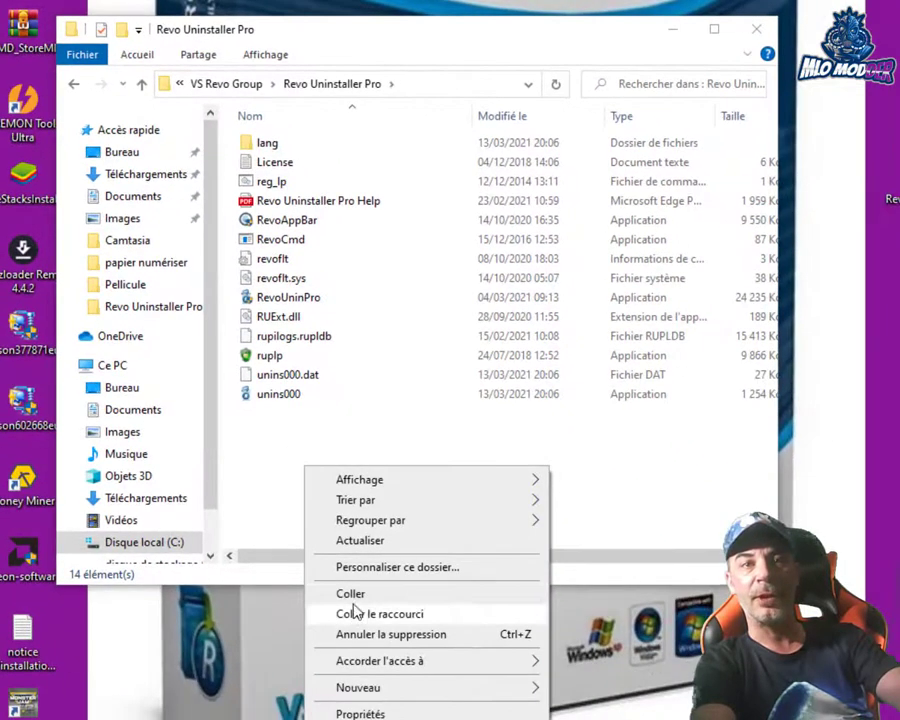
{"action": "left_click", "coordinate": [450, 716]}
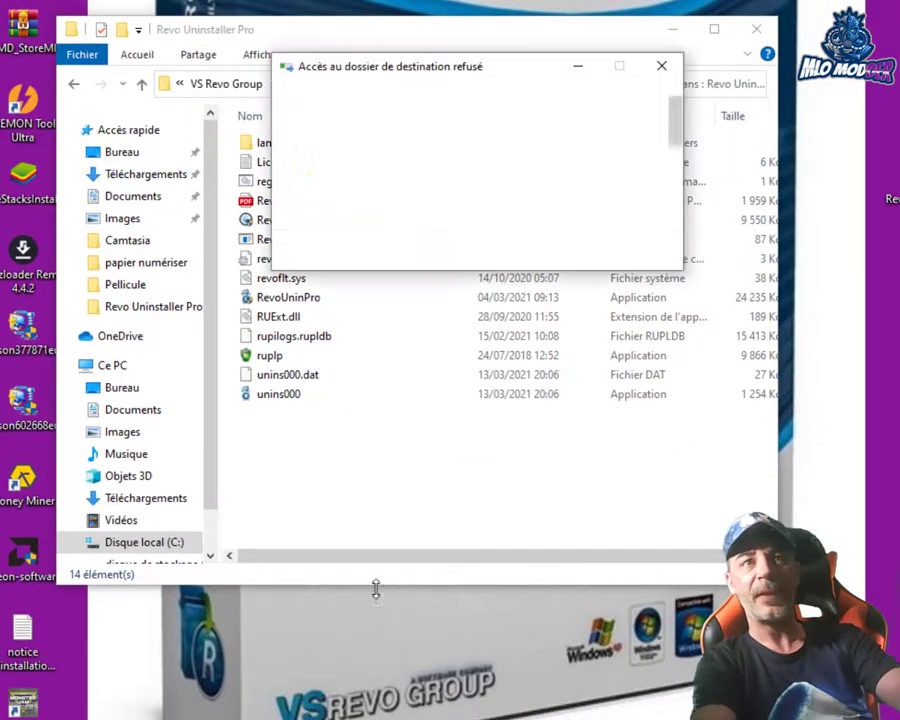
{"action": "left_click", "coordinate": [418, 209]}
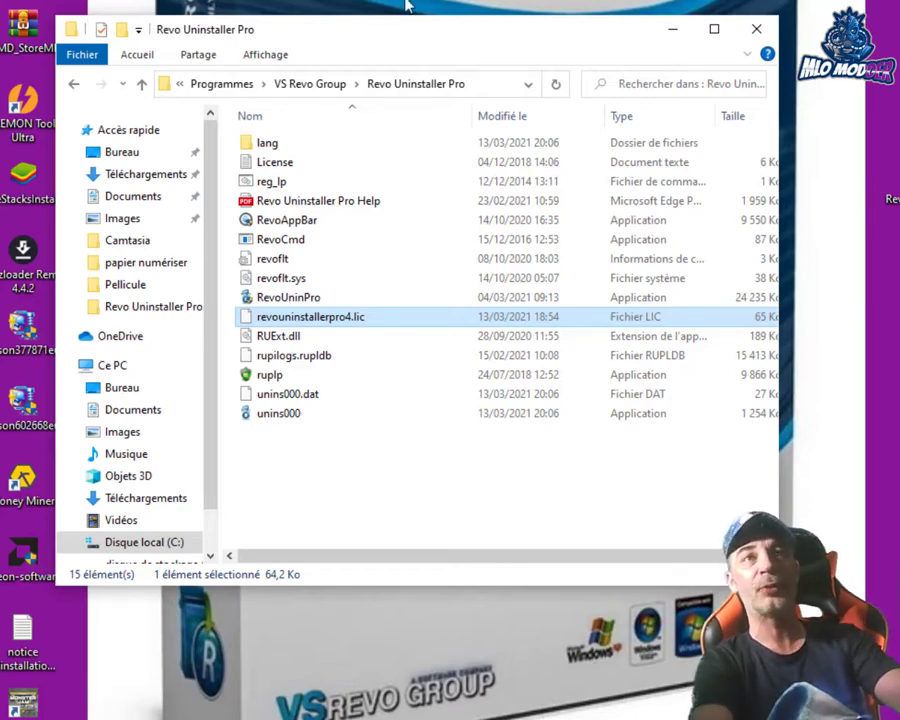
{"action": "left_click_drag", "start_coordinate": [285, 30], "coordinate": [448, 0]}
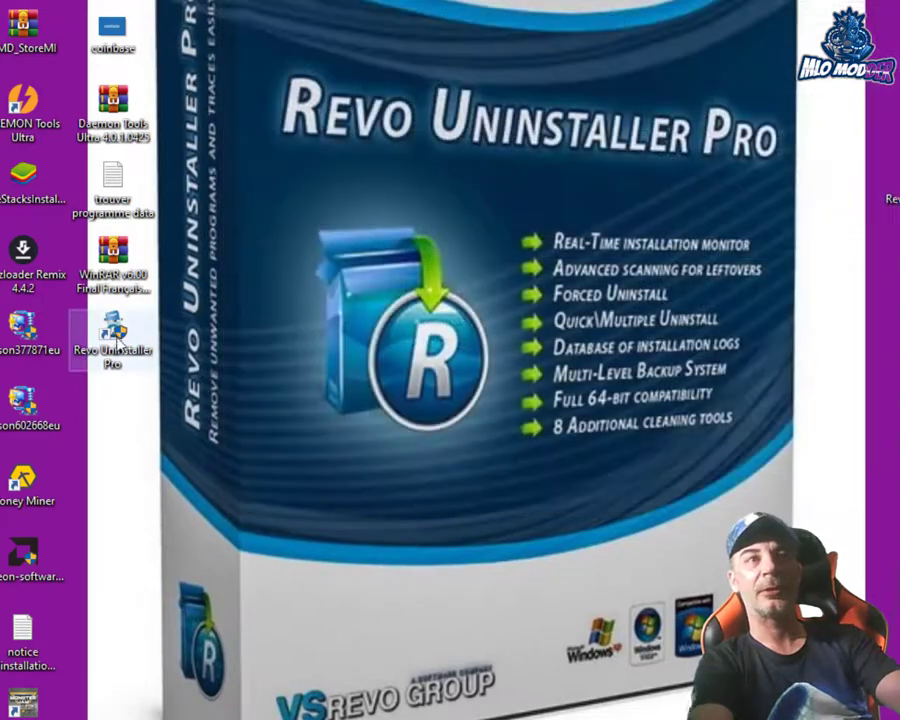
{"action": "left_click", "coordinate": [117, 342]}
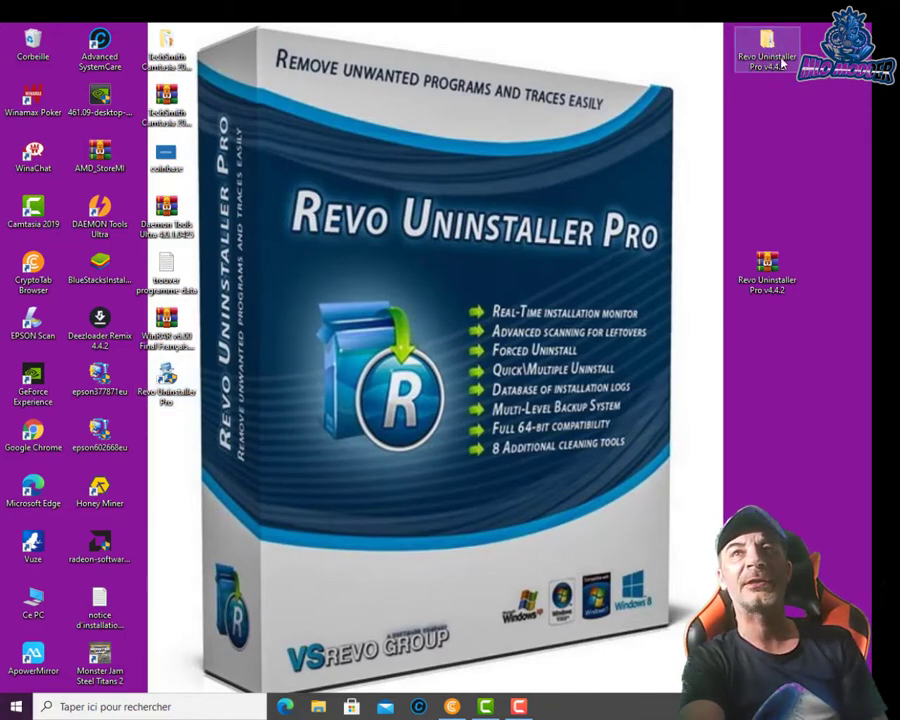
Open the desktop folder Revo Uninstaller Pro v4.4.2 down to Licence and copy revouninstallerpro4.lic again
{"action": "double_click", "coordinate": [768, 50]}
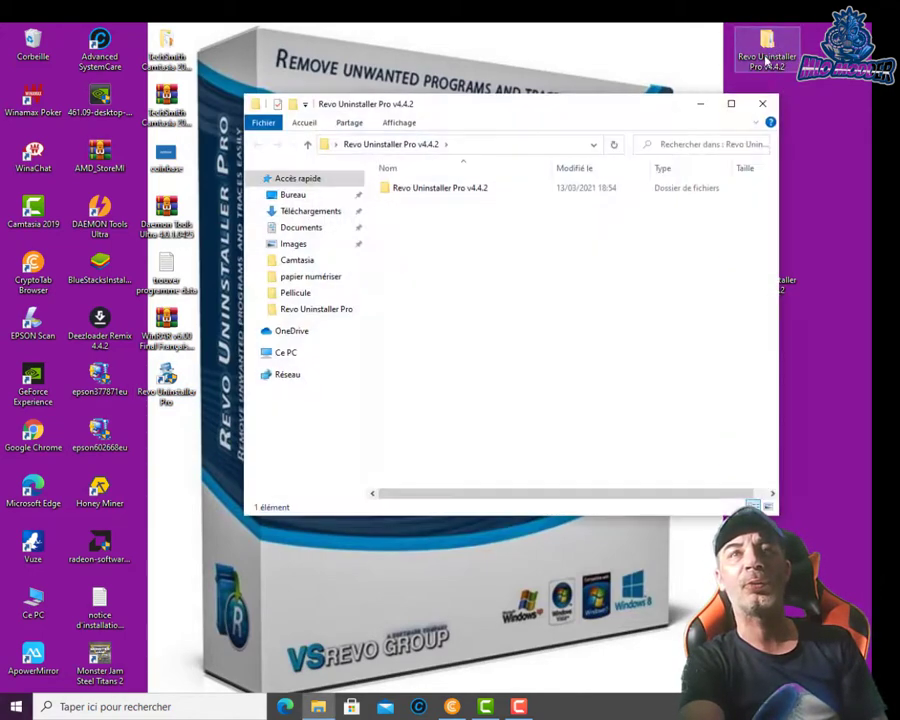
{"action": "double_click", "coordinate": [433, 189]}
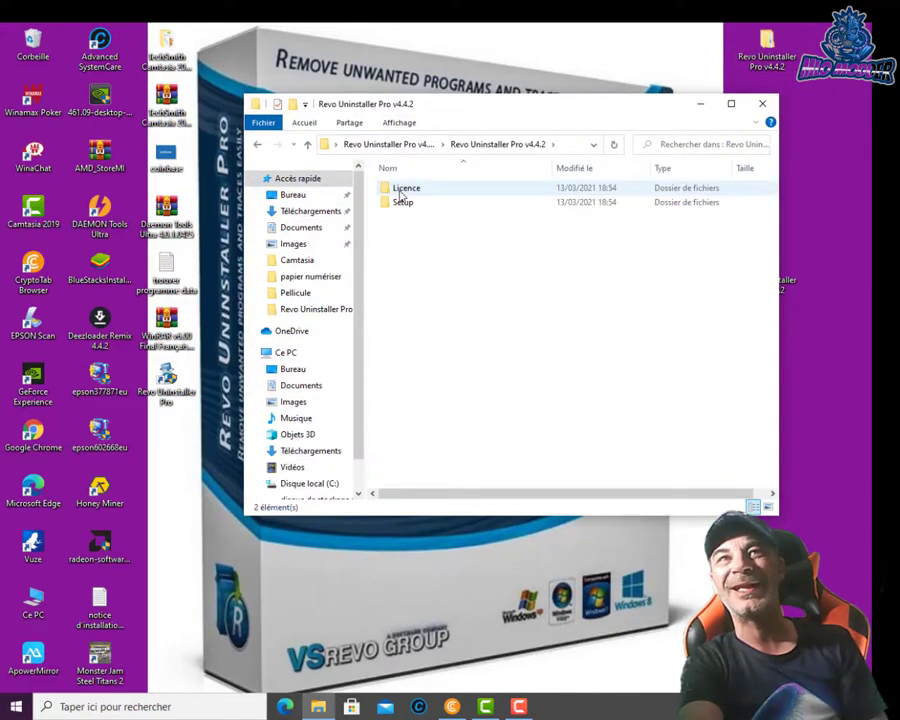
{"action": "double_click", "coordinate": [401, 193]}
{"action": "left_click", "coordinate": [418, 192]}
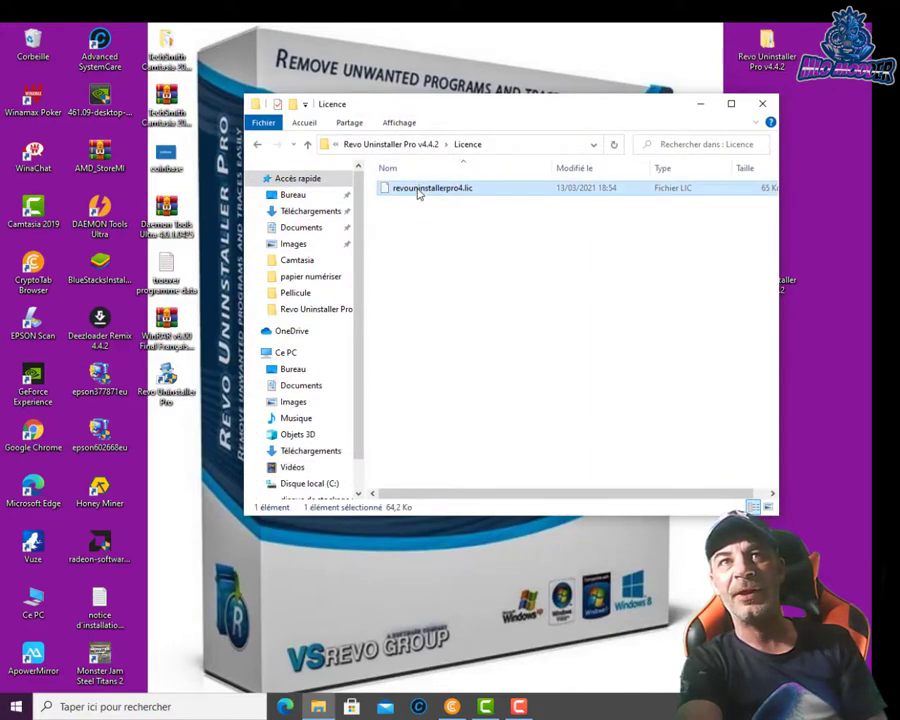
{"action": "right_click", "coordinate": [418, 193]}
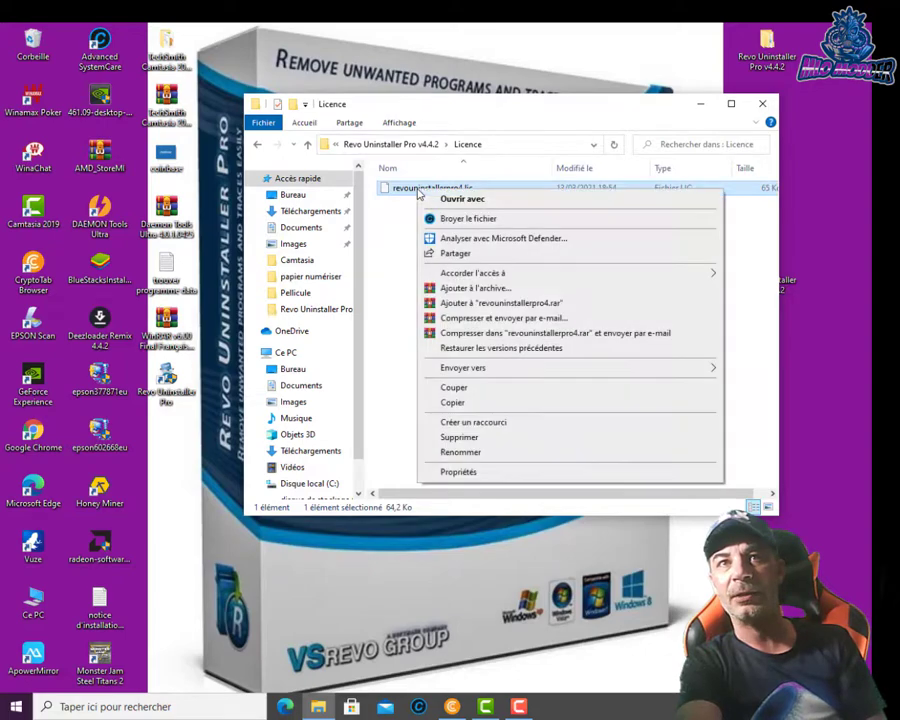
{"action": "left_click", "coordinate": [453, 403]}
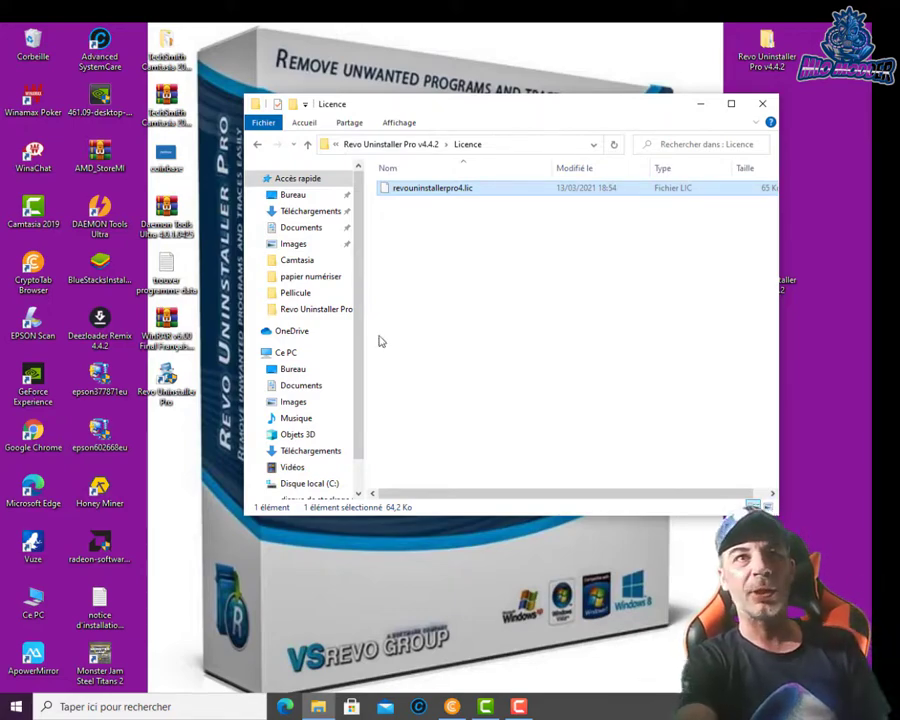
{"action": "left_click", "coordinate": [290, 353]}
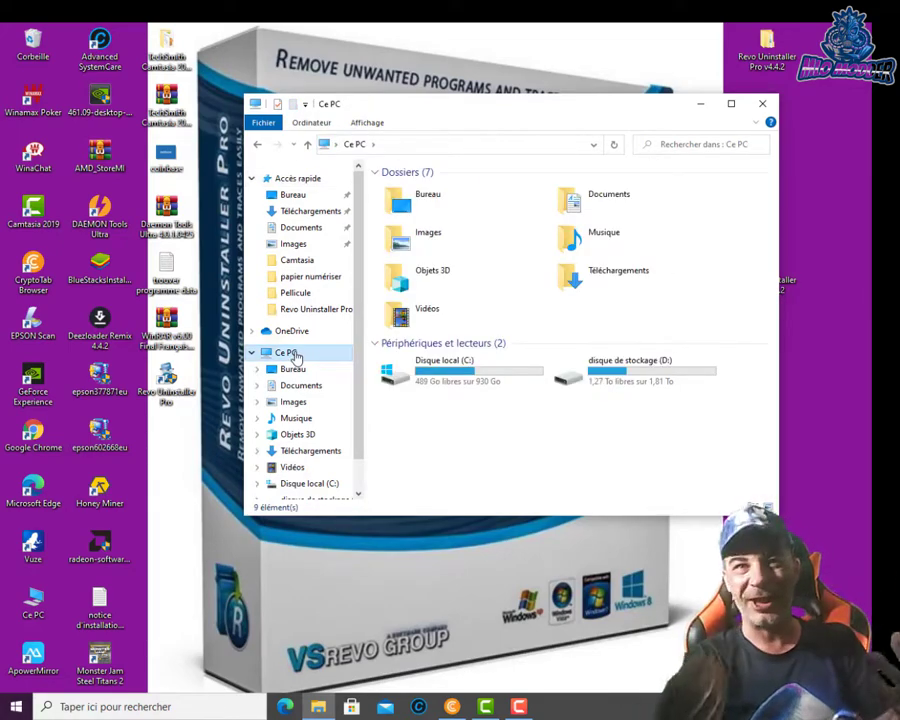
{"action": "double_click", "coordinate": [432, 372]}
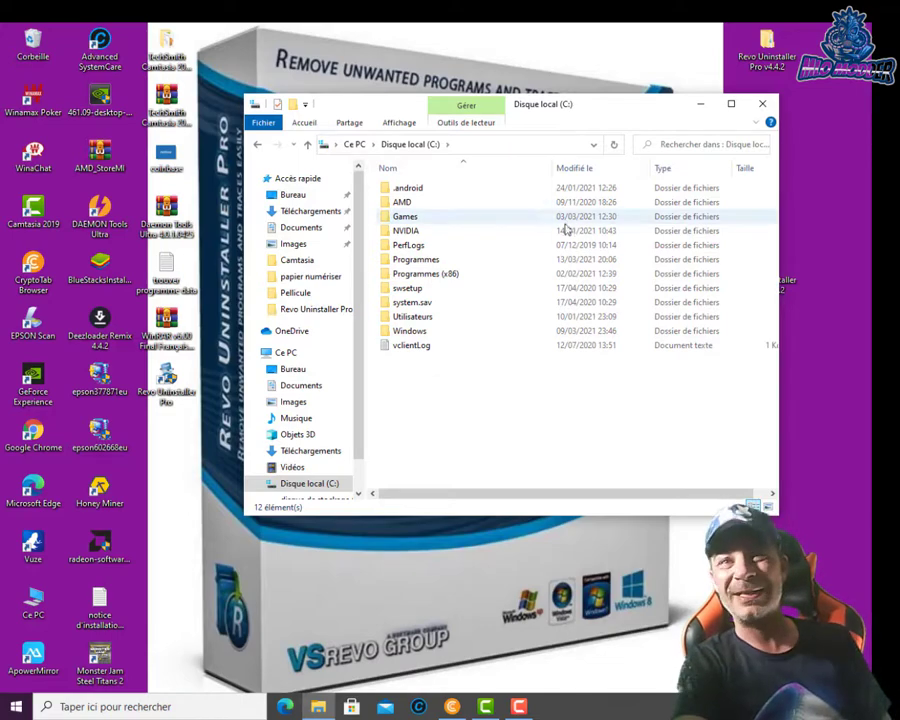
{"action": "left_click", "coordinate": [762, 106]}
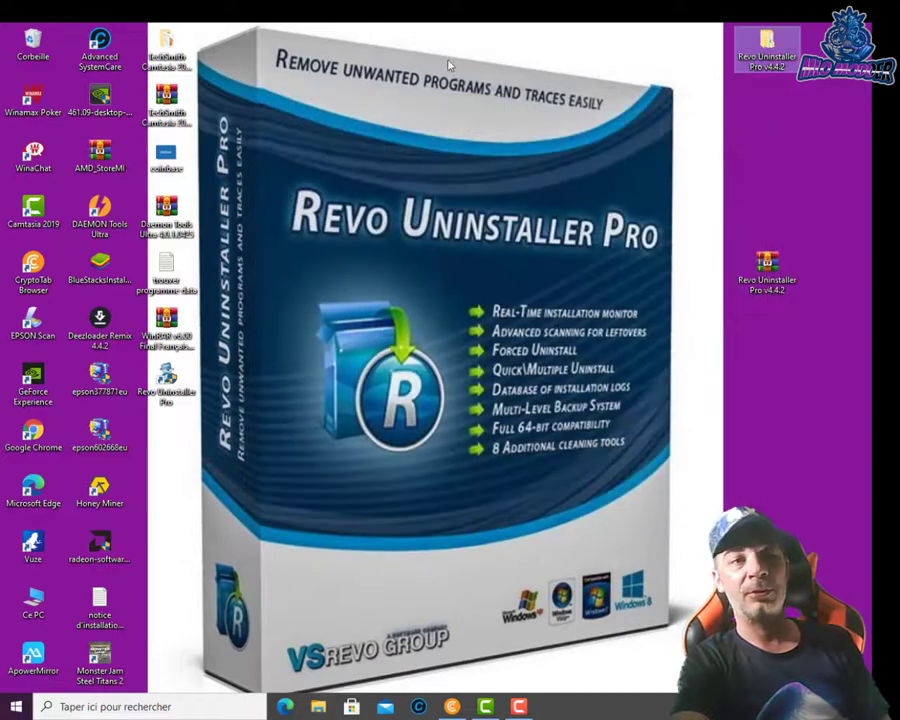
Open the ProgramData folder by running %programdata% from the Exécuter dialog
{"action": "left_click", "coordinate": [155, 707]}
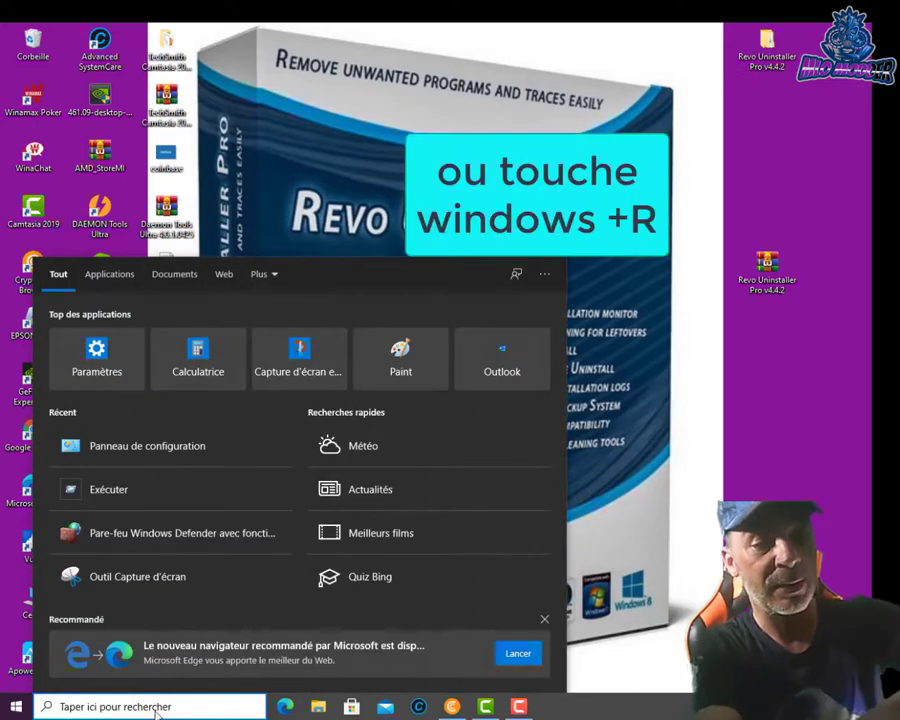
{"action": "type", "text": "exe"}
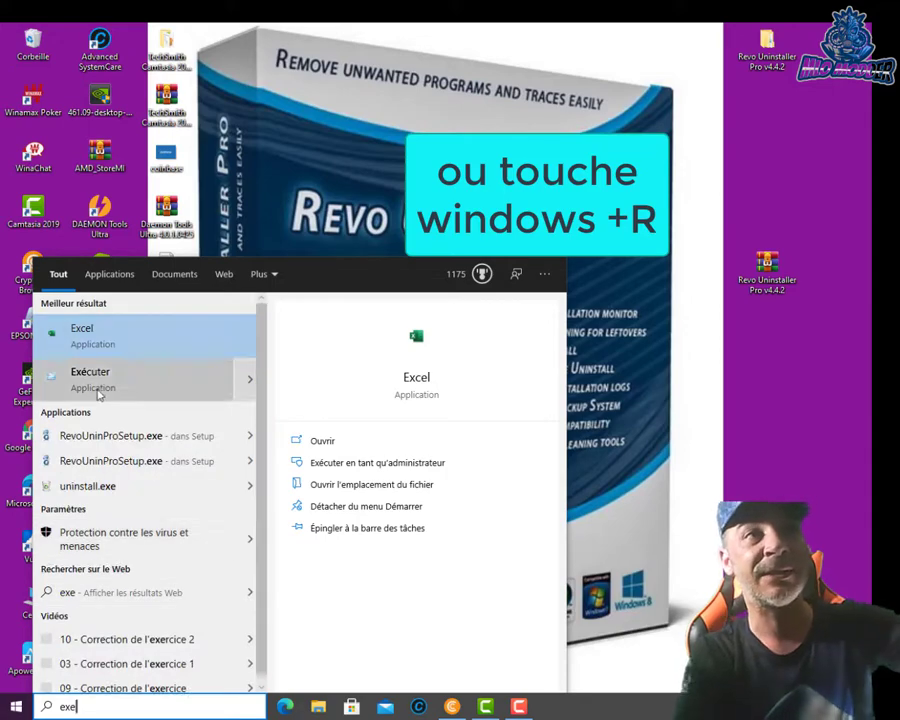
{"action": "left_click", "coordinate": [89, 378]}
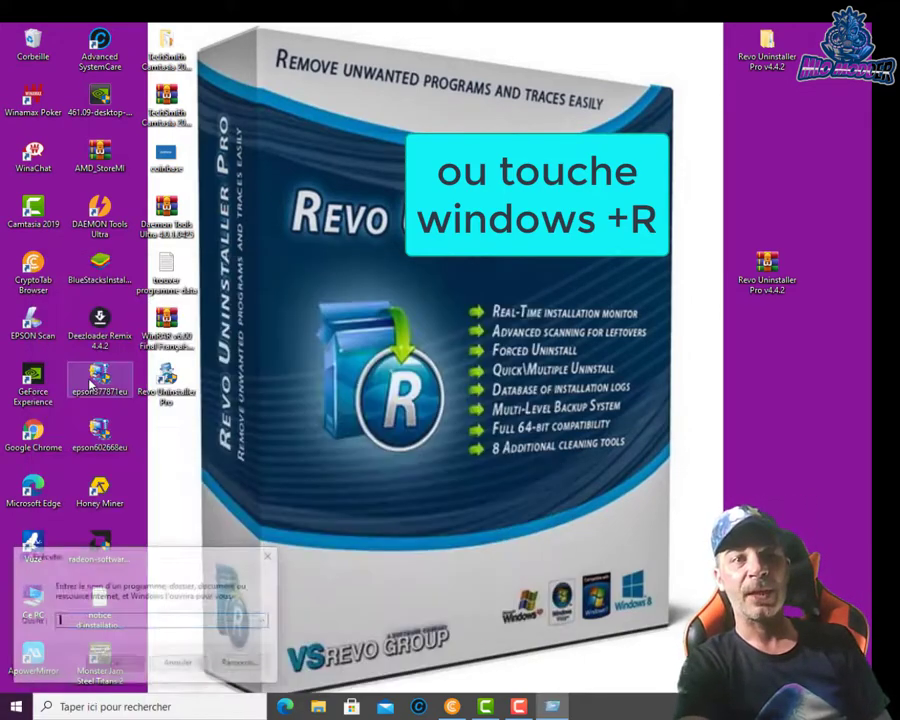
{"action": "left_click_drag", "start_coordinate": [133, 560], "coordinate": [374, 313]}
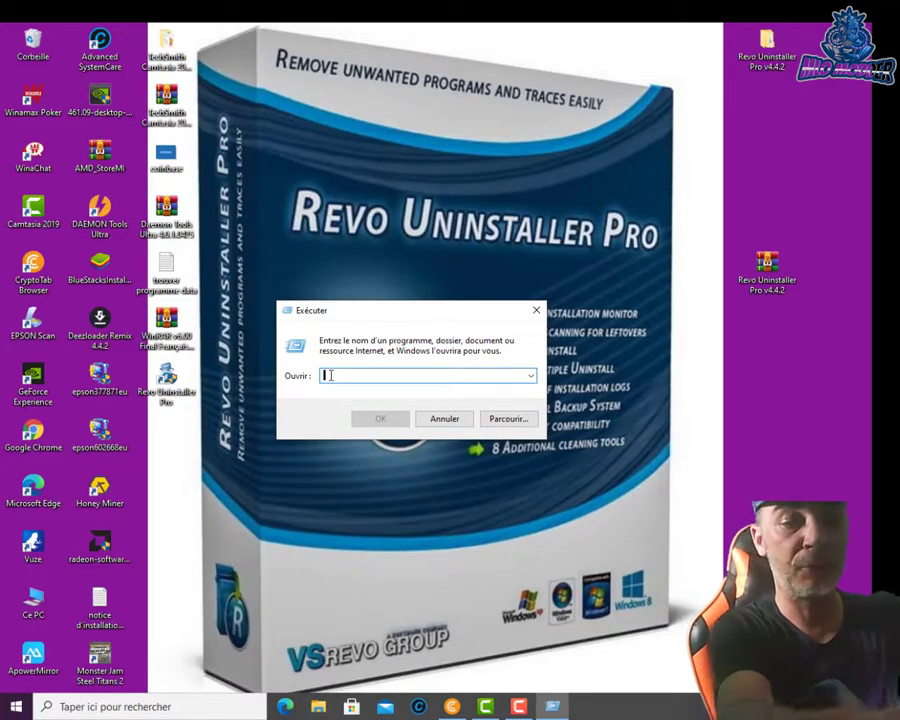
{"action": "type", "text": "%"}
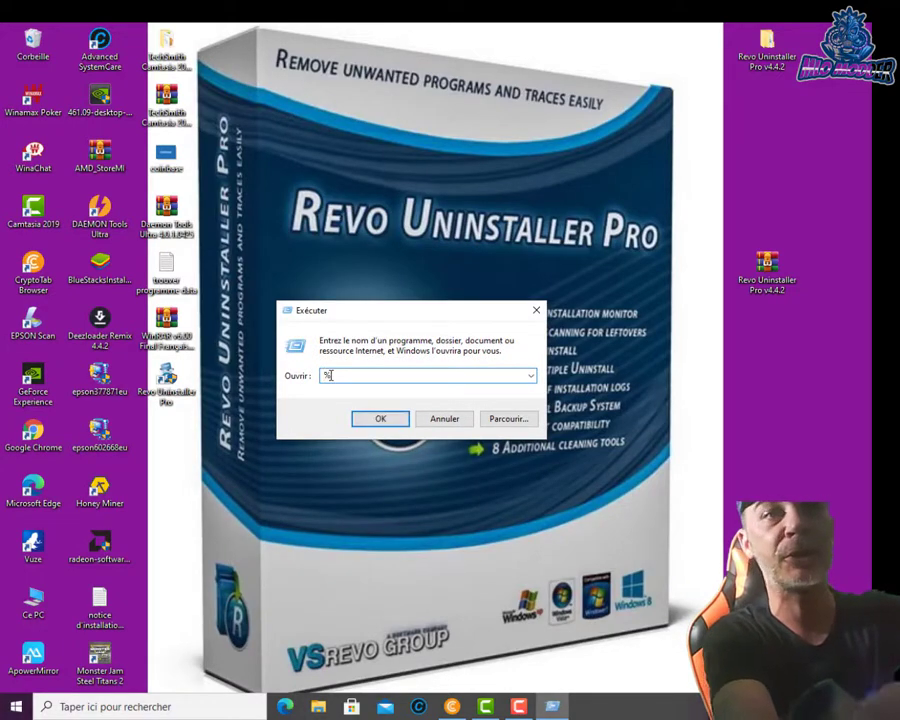
{"action": "type", "text": "pr"}
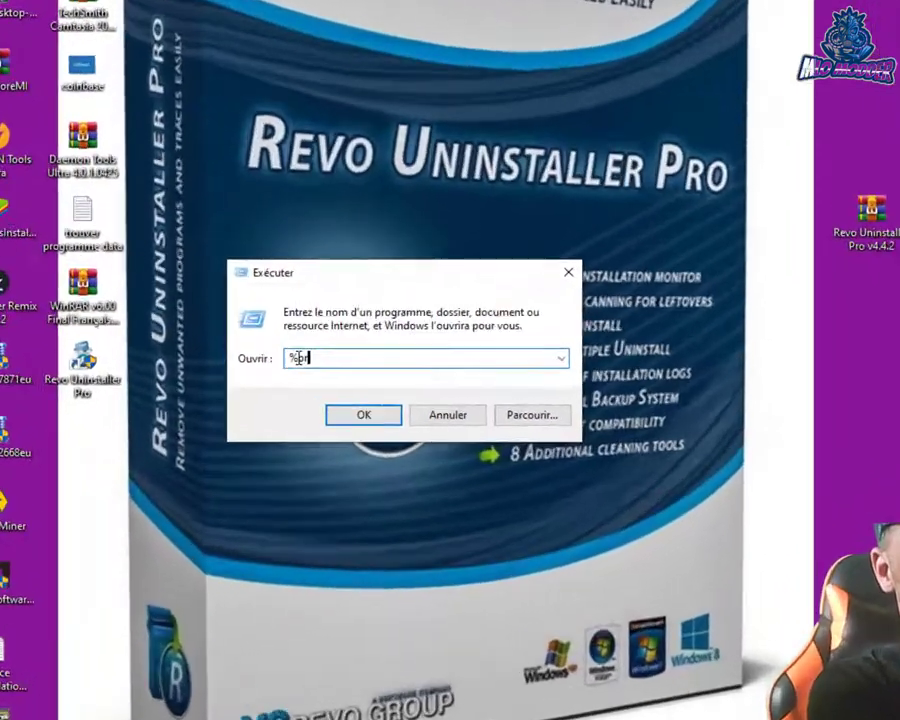
{"action": "type", "text": "ogra"}
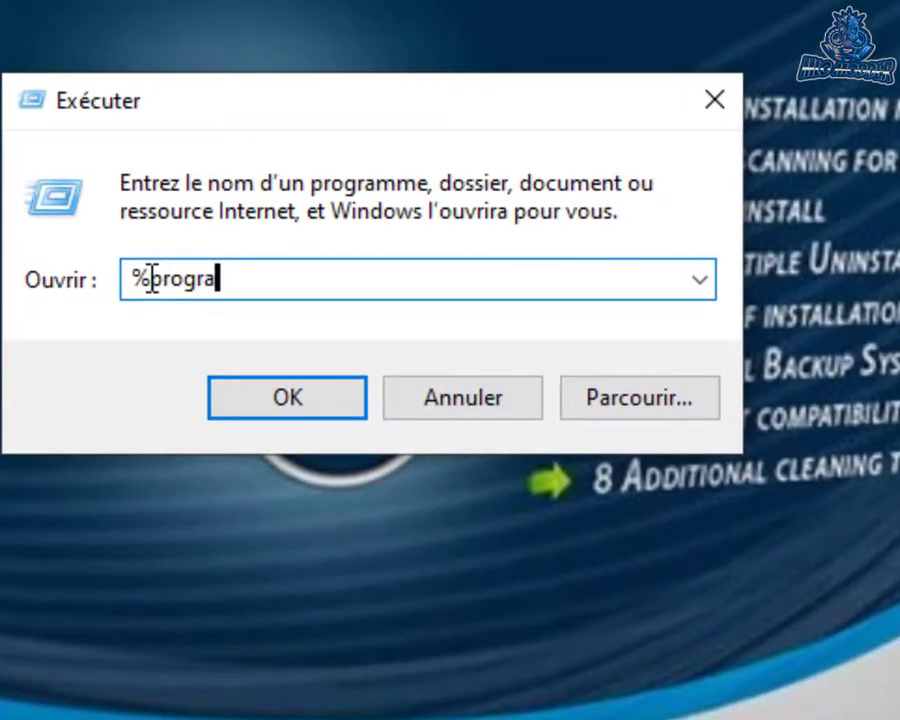
{"action": "type", "text": "mdata"}
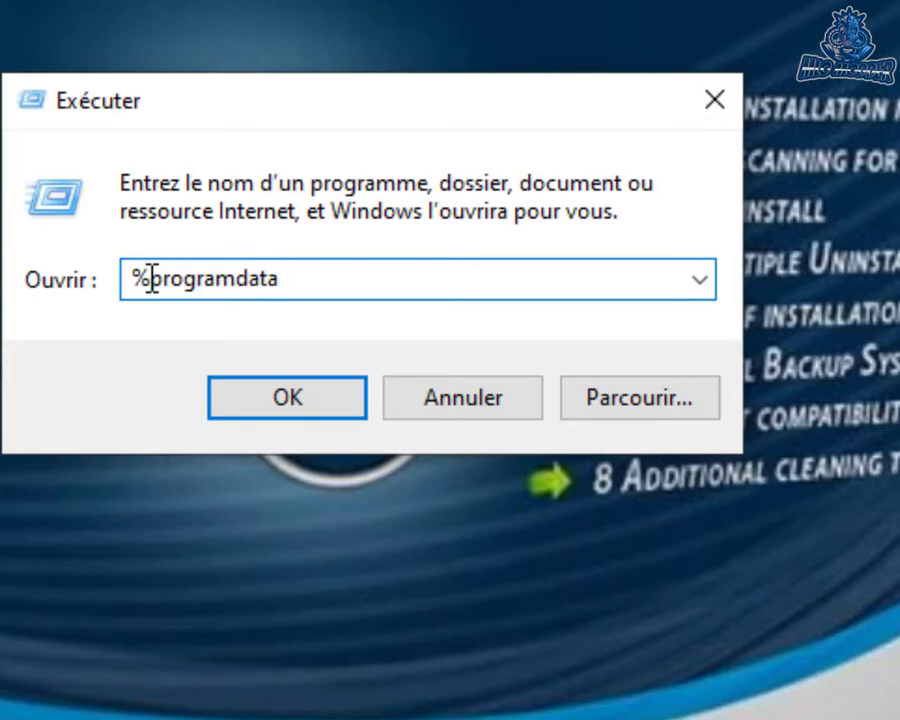
{"action": "type", "text": "%"}
{"action": "left_click", "coordinate": [295, 416]}
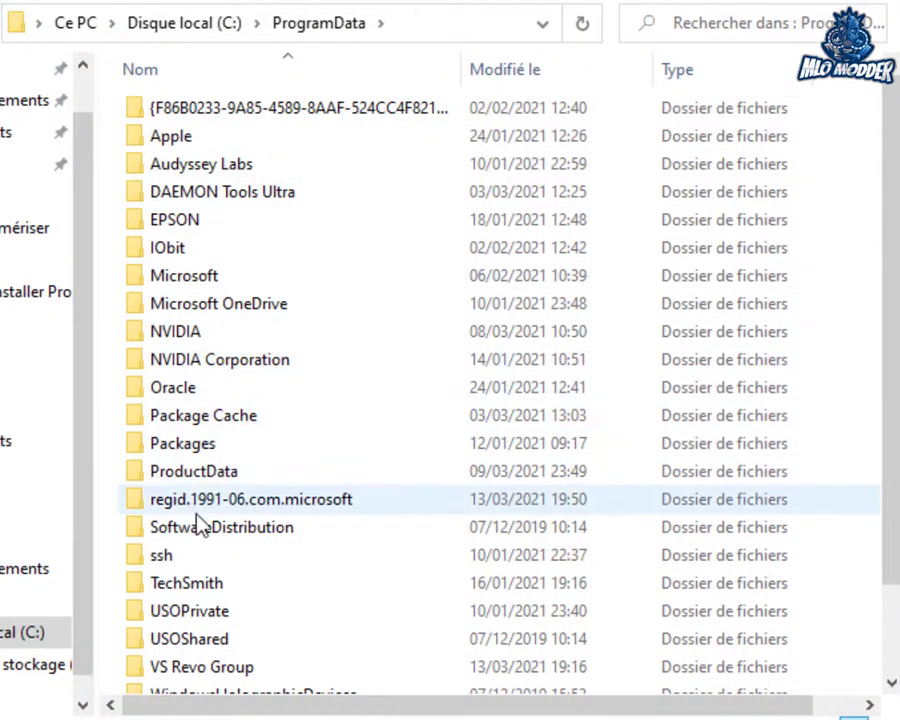
Go into VS Revo Group > Revo Uninstaller Pro inside ProgramData, where the existing revouninstallerpro4.lic is stored
{"action": "scroll", "coordinate": [265, 558], "scroll_direction": "down", "scroll_amount": 1}
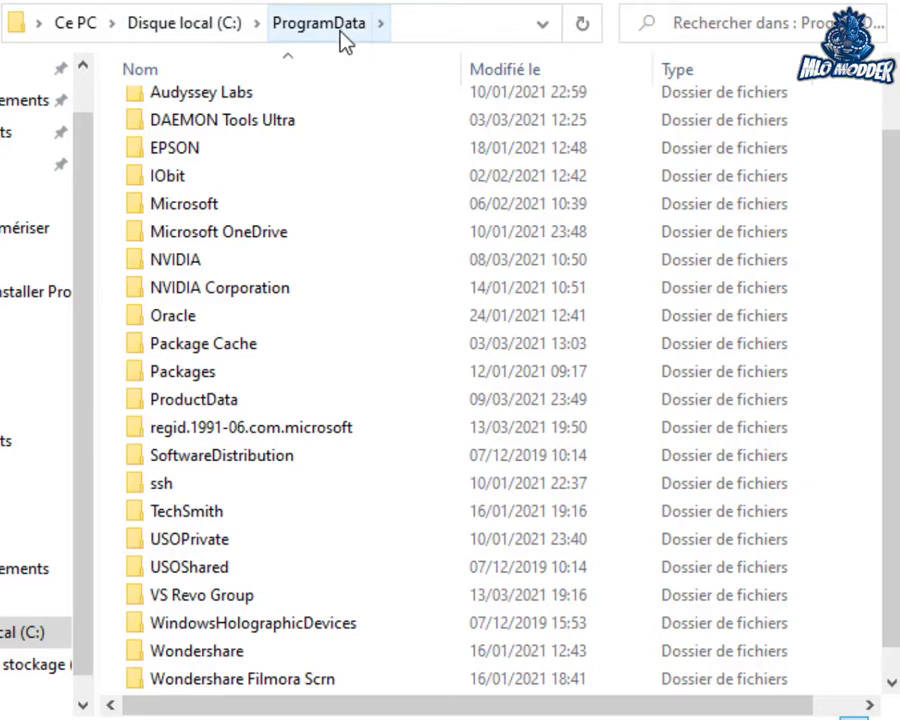
{"action": "left_click", "coordinate": [190, 600]}
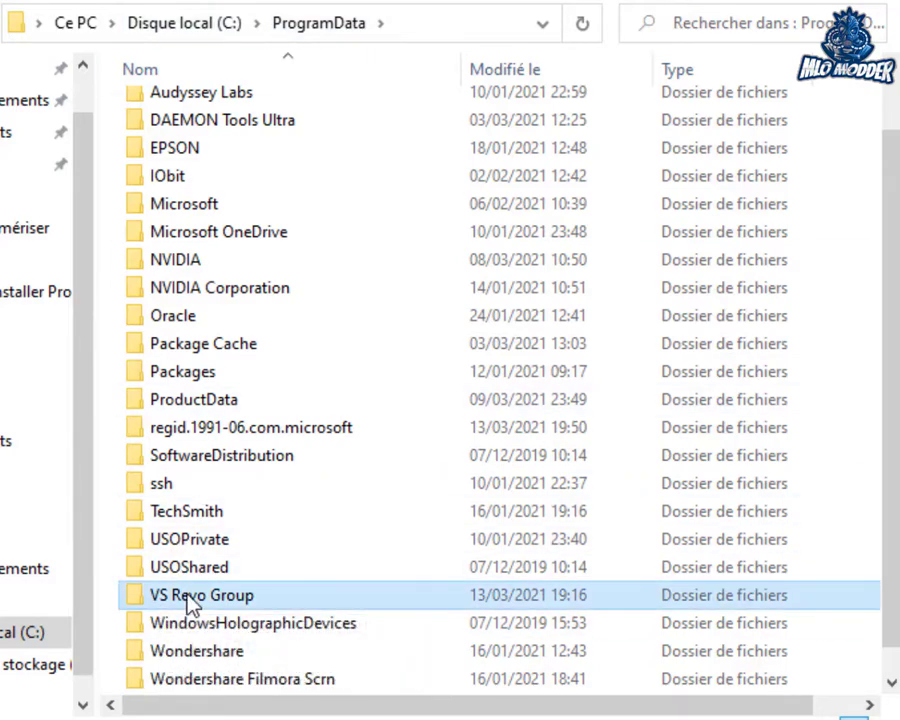
{"action": "double_click", "coordinate": [190, 602]}
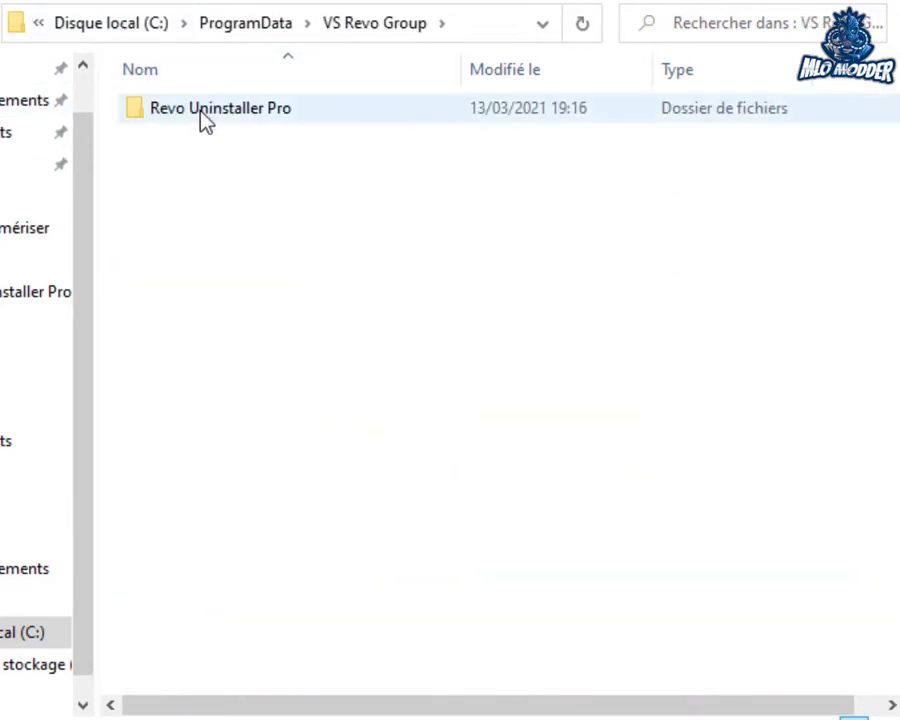
{"action": "double_click", "coordinate": [205, 120]}
{"action": "left_click_drag", "start_coordinate": [201, 122], "coordinate": [250, 126]}
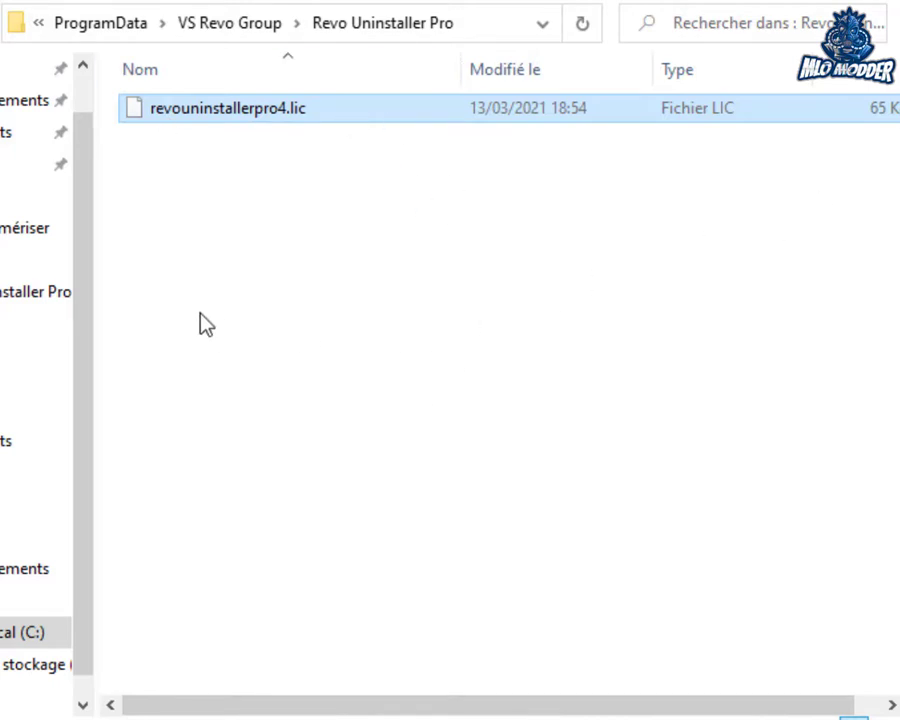
Paste the copied revouninstallerpro4.lic into this ProgramData subfolder, replacing the existing file and authorizing the copy as administrator
{"action": "right_click", "coordinate": [185, 260]}
{"action": "mouse_move", "coordinate": [187, 263]}
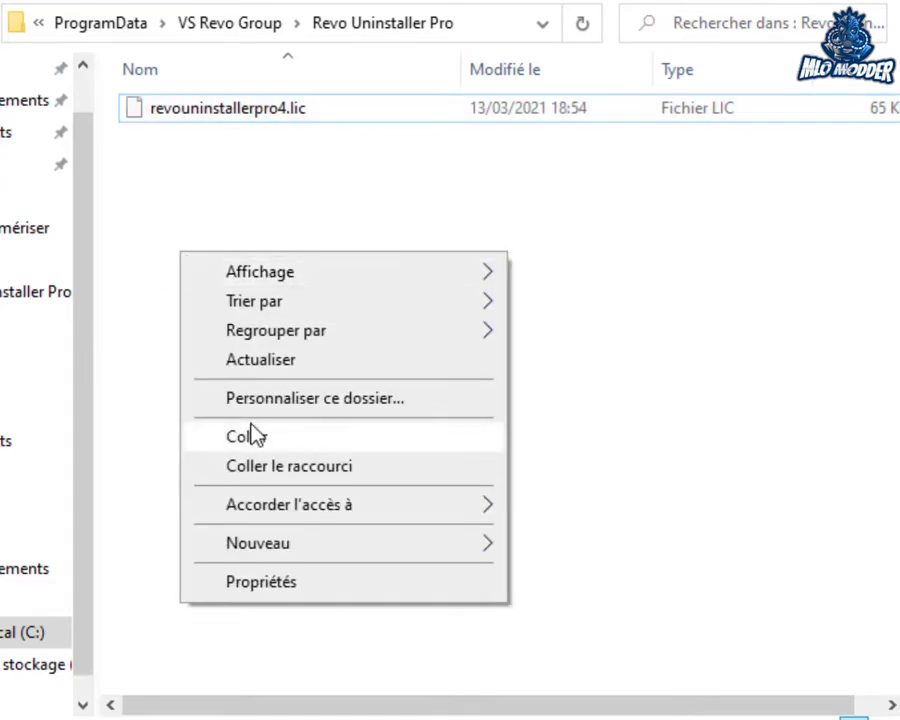
{"action": "left_click", "coordinate": [250, 440]}
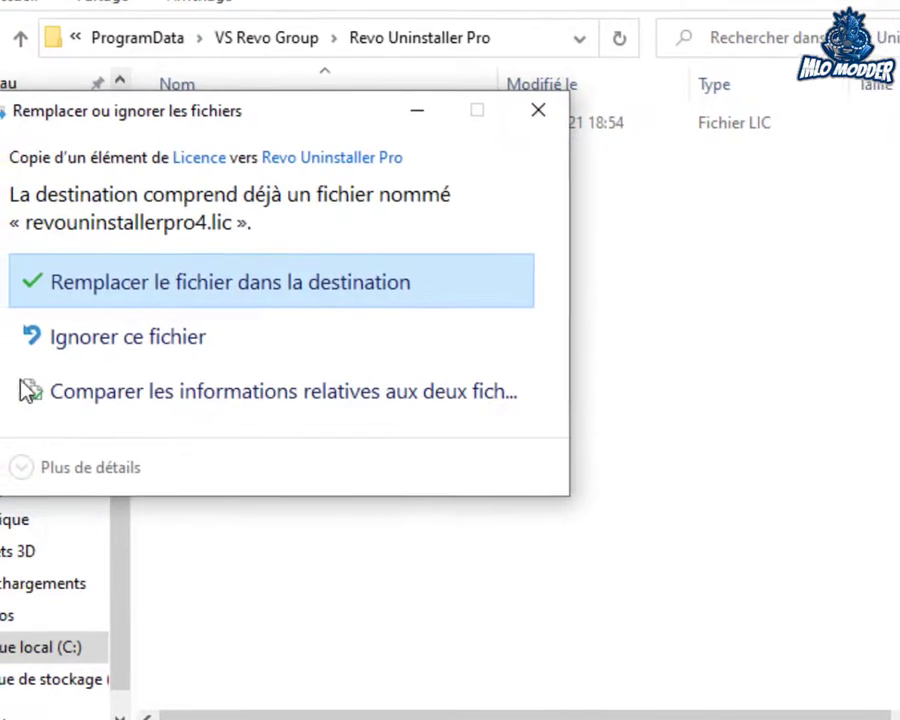
{"action": "left_click", "coordinate": [190, 308]}
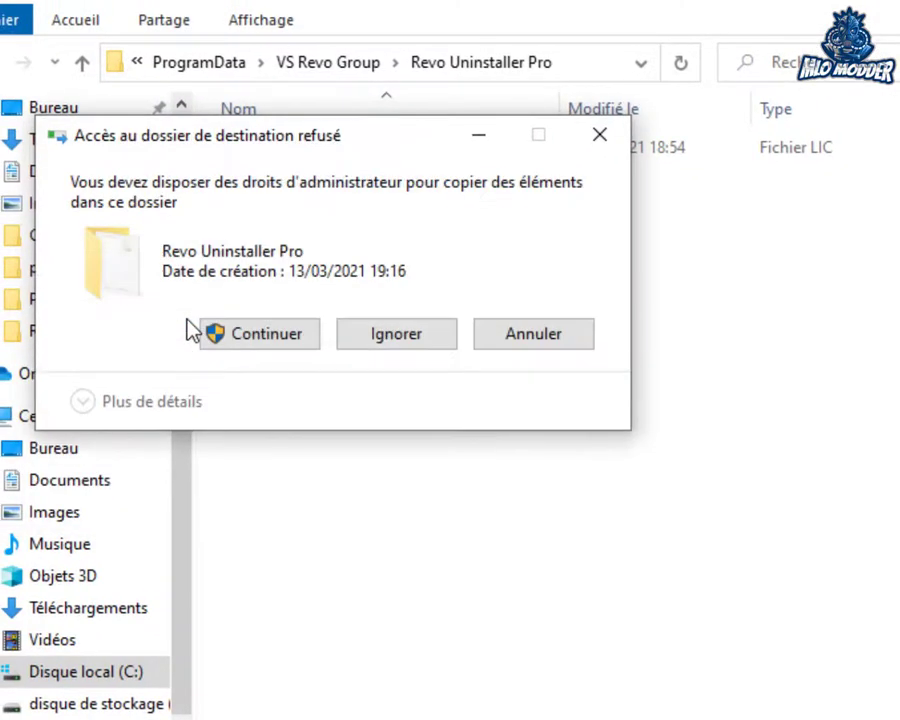
{"action": "left_click", "coordinate": [280, 338]}
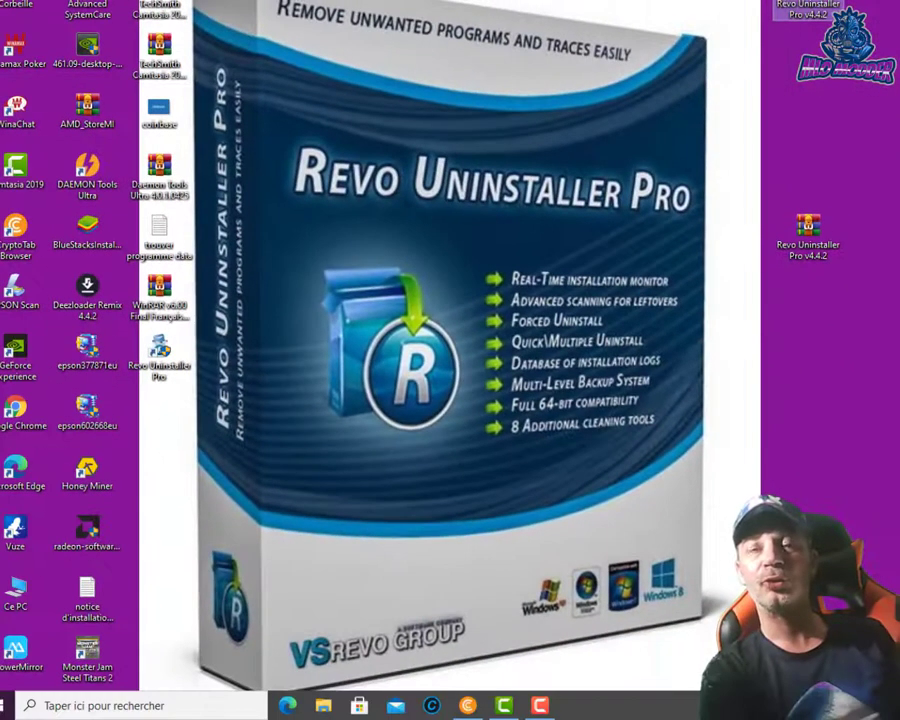
Launch Revo Uninstaller Pro from the desktop and look through its list of all installed programs
{"action": "double_click", "coordinate": [154, 365]}
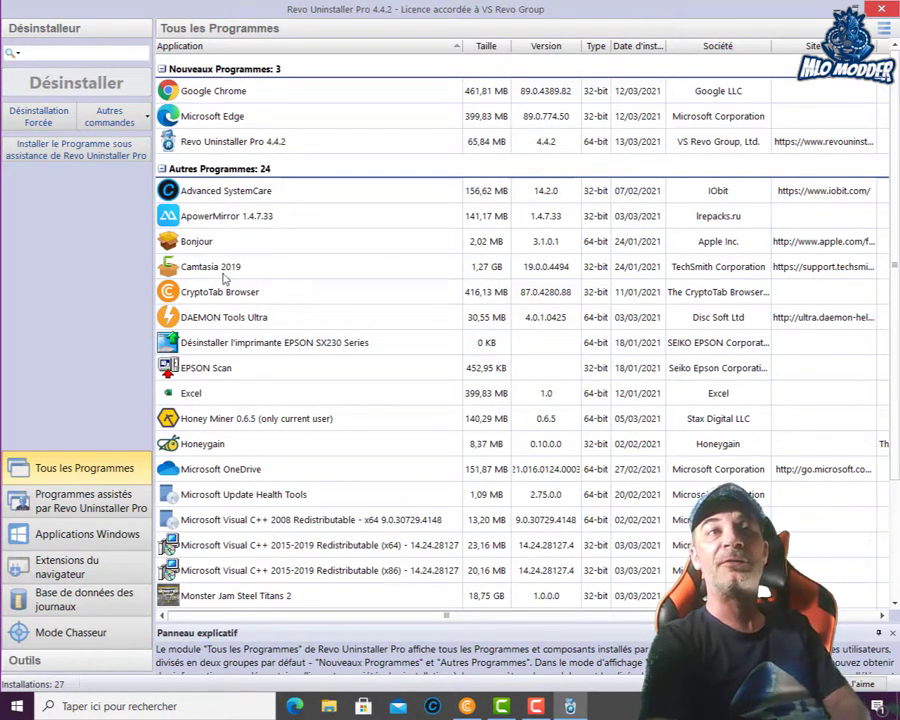
{"action": "scroll", "coordinate": [256, 437], "scroll_direction": "down", "scroll_amount": 3}
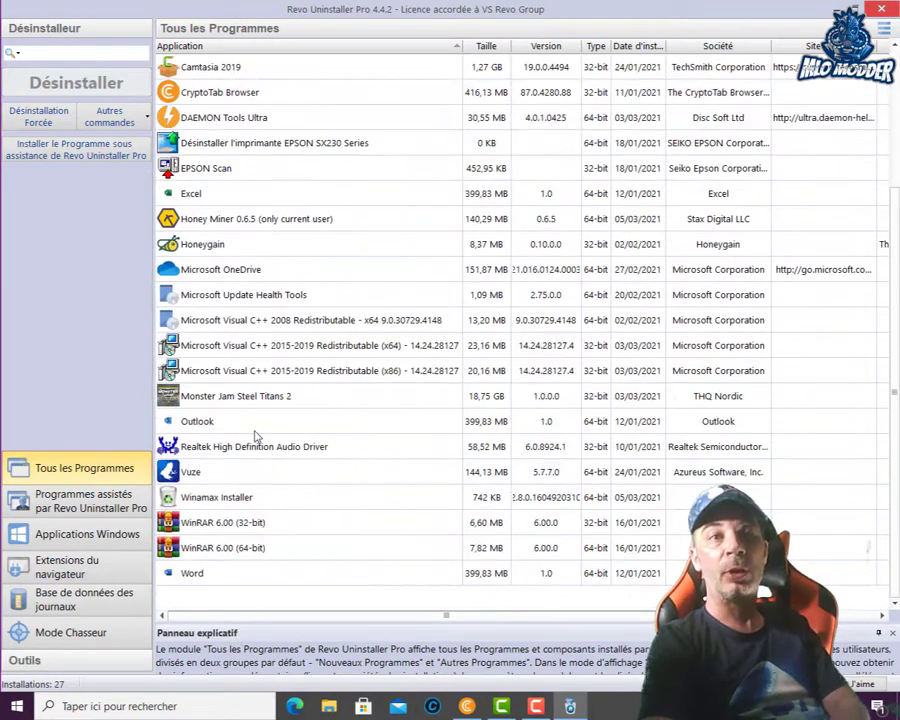
{"action": "scroll", "coordinate": [255, 210], "scroll_direction": "up", "scroll_amount": 1}
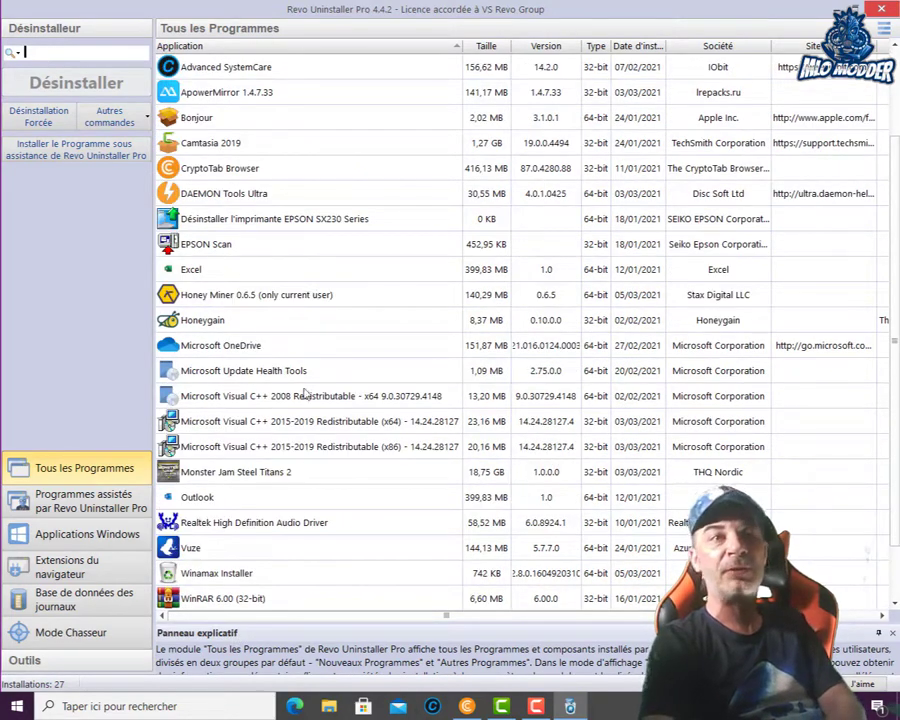
Uninstall Monster Jam Steel Titans 2 with both the system restore point and the full backup turned off
{"action": "left_click", "coordinate": [259, 478]}
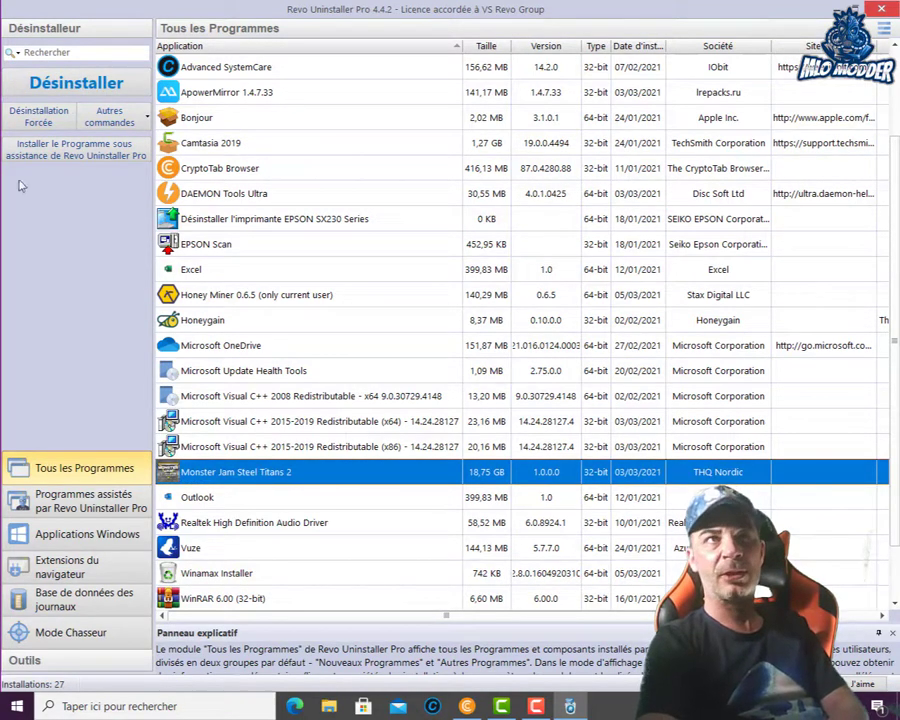
{"action": "left_click", "coordinate": [68, 86]}
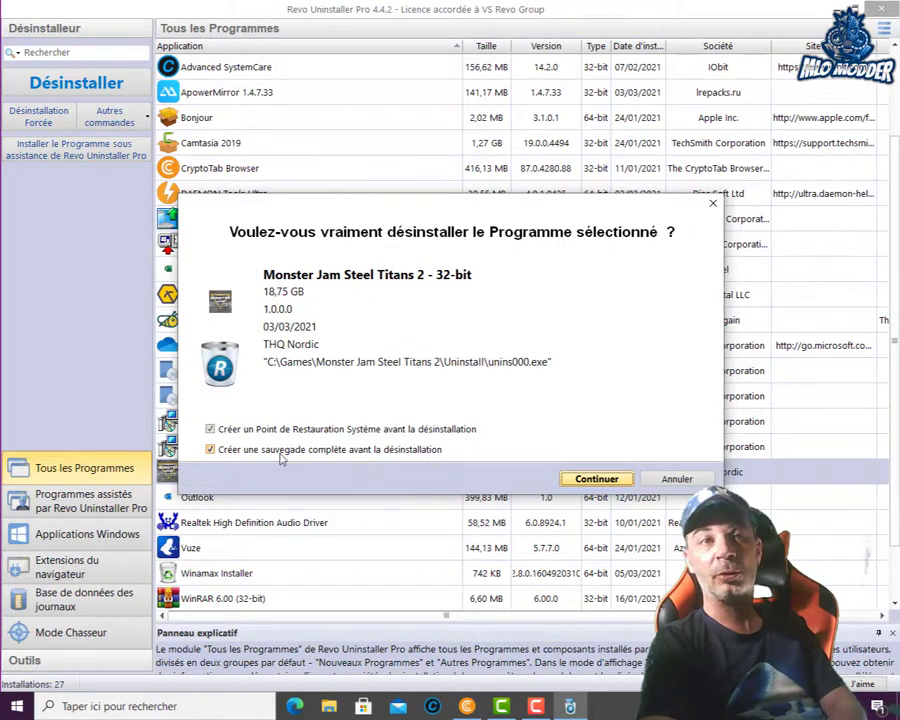
{"action": "left_click", "coordinate": [210, 428]}
{"action": "left_click", "coordinate": [210, 449]}
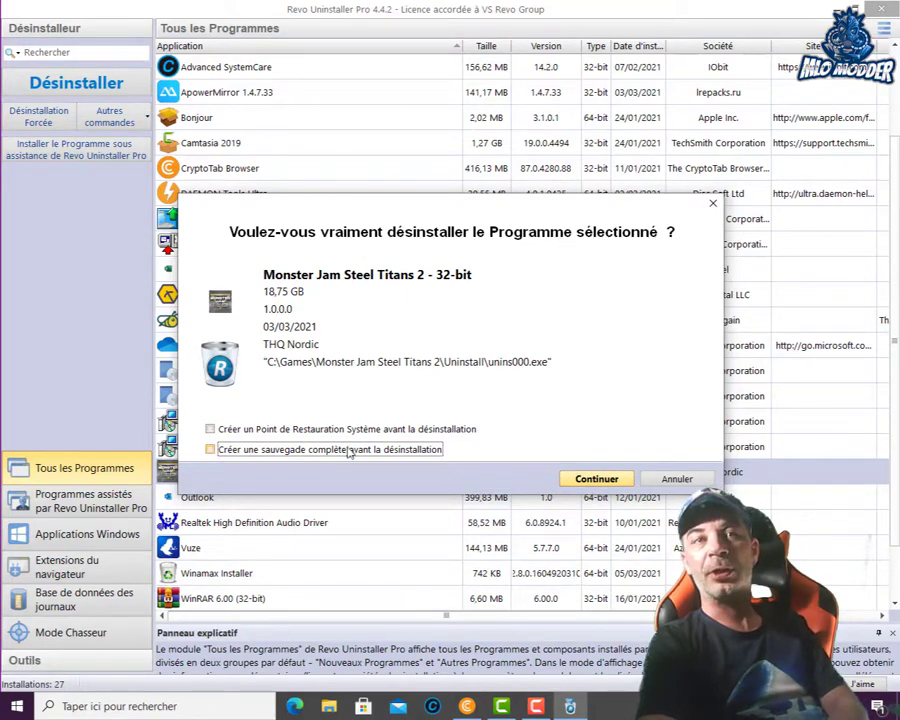
{"action": "left_click", "coordinate": [603, 480]}
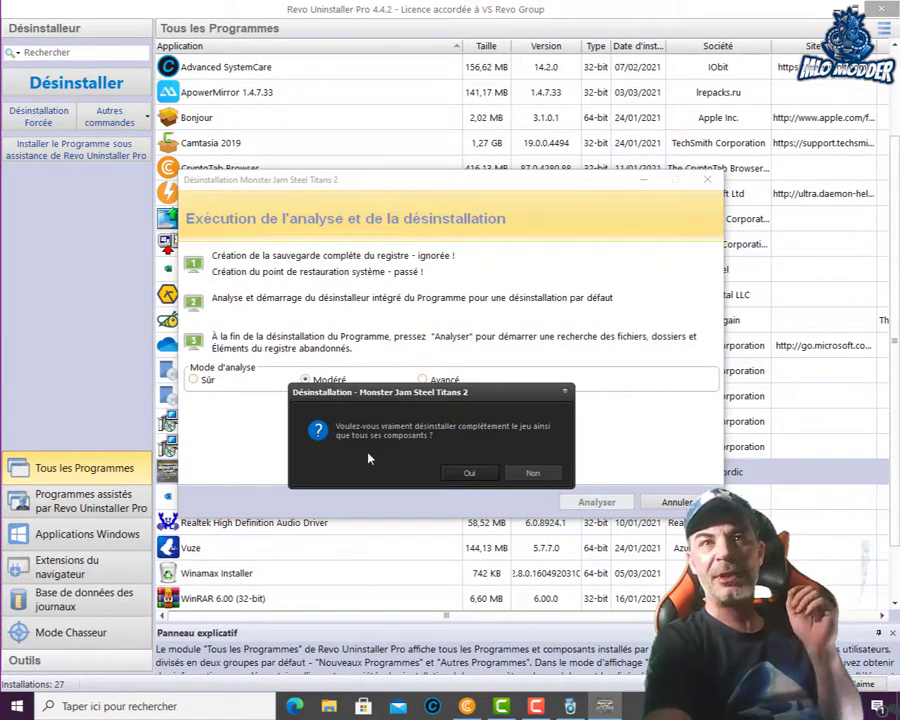
{"action": "left_click", "coordinate": [470, 474]}
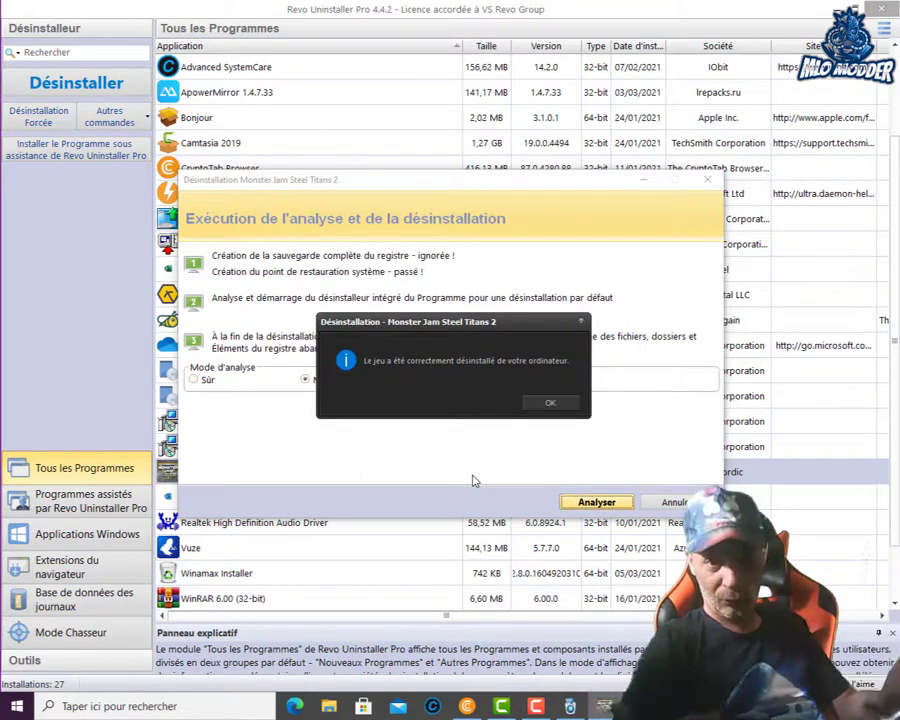
{"action": "left_click", "coordinate": [550, 405]}
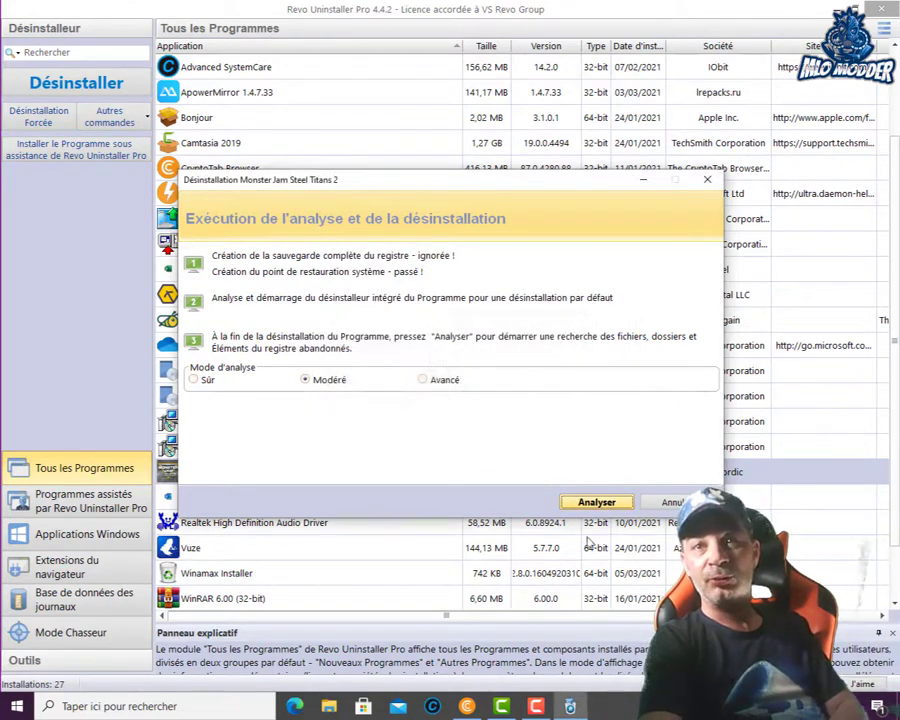
Scan for the game's leftovers in Modéré mode and delete all the abandoned registry items
{"action": "left_click", "coordinate": [596, 502]}
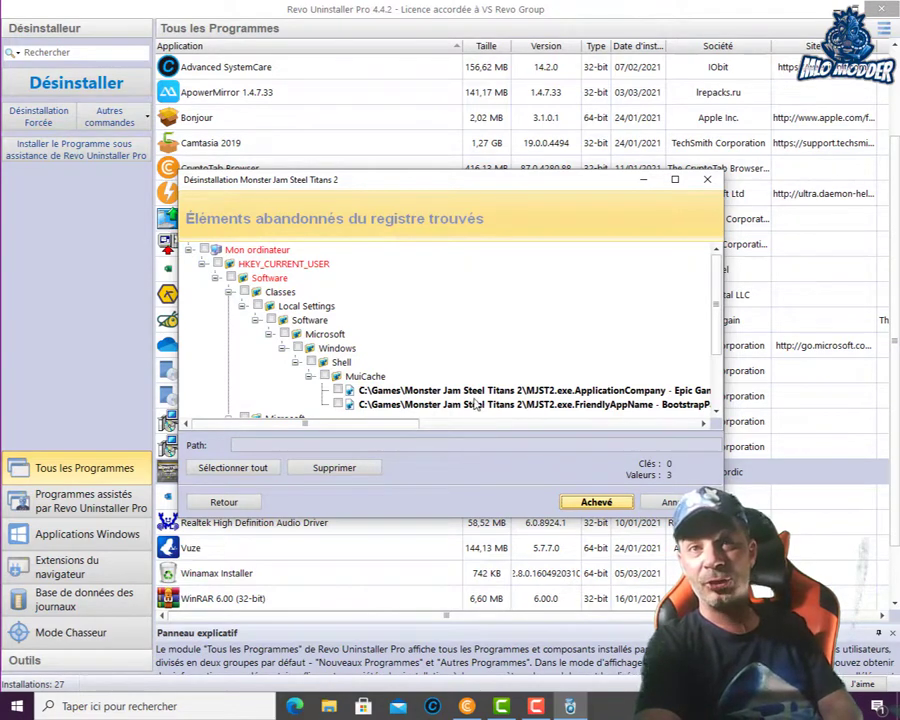
{"action": "left_click", "coordinate": [232, 467]}
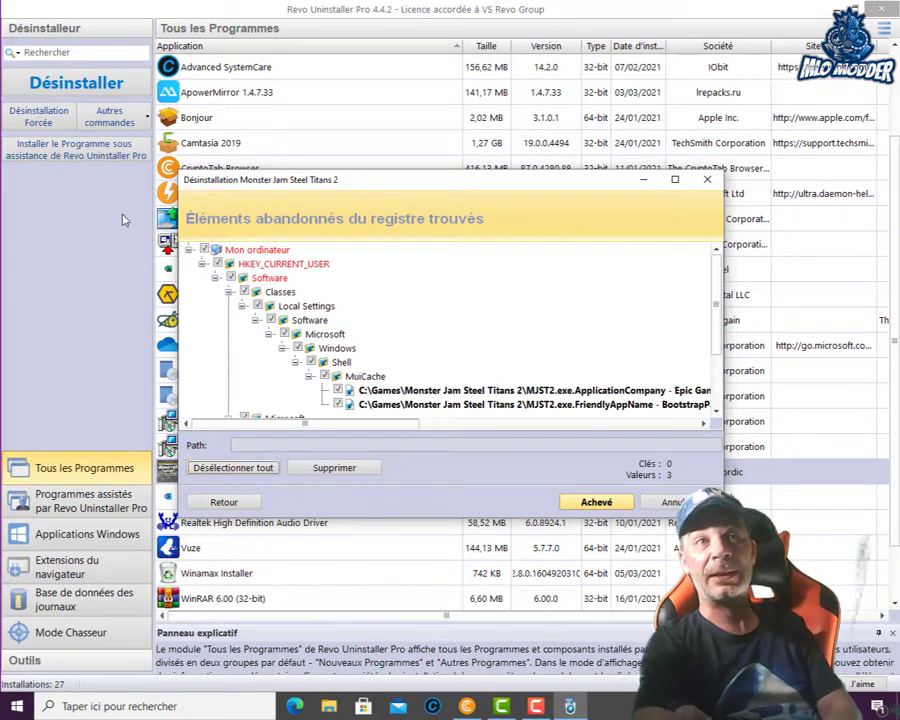
{"action": "left_click", "coordinate": [338, 468]}
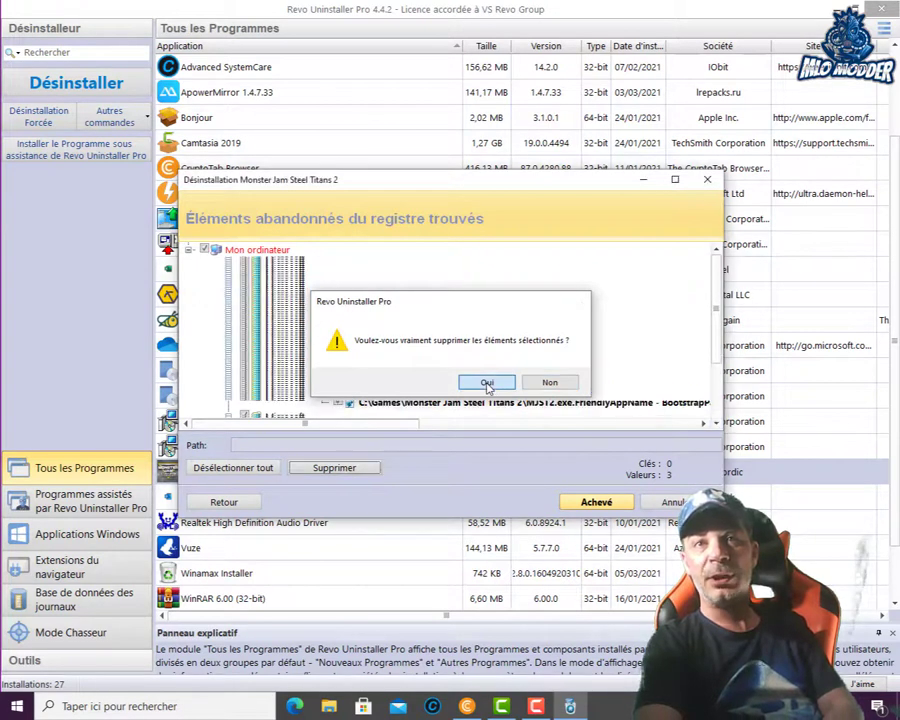
{"action": "left_click", "coordinate": [487, 383]}
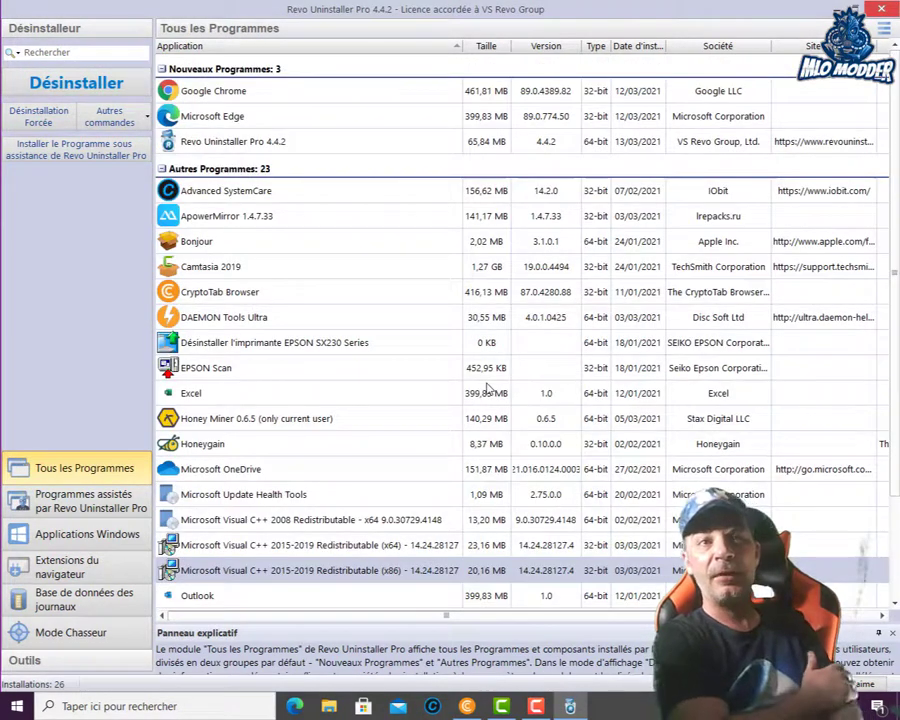